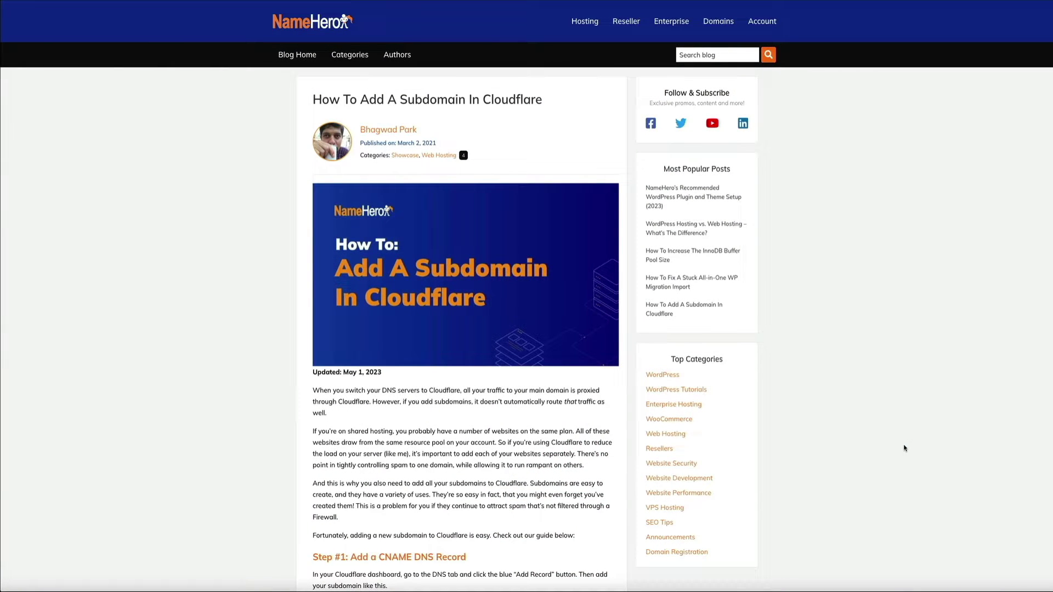
# - Read through the blog guide's Step #1 (CNAME record) and Step #2 (firewall rule)
pyautogui.scroll(-3, 904, 449)
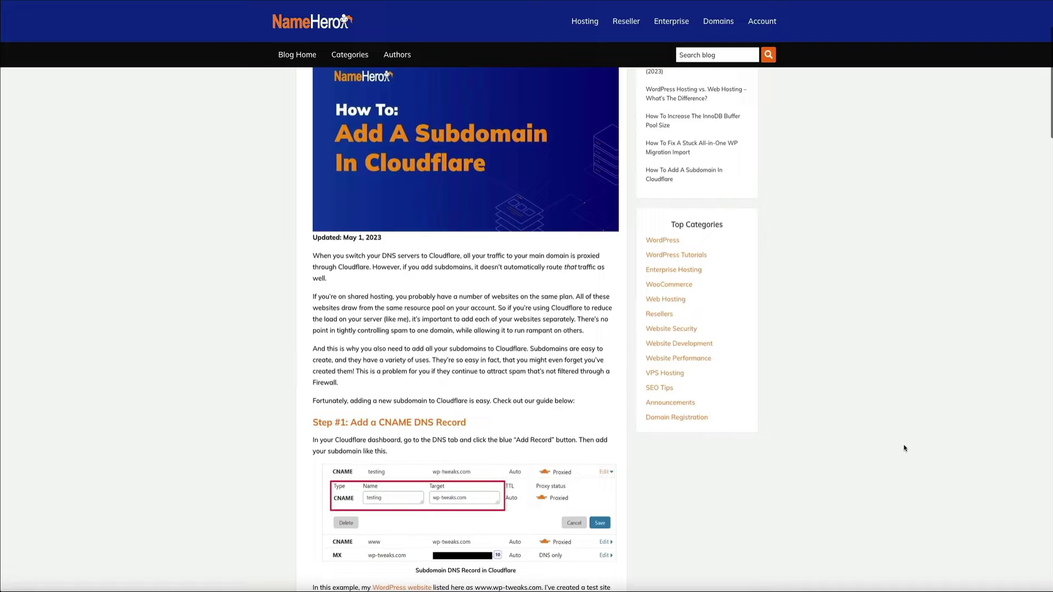
pyautogui.scroll(-6, 905, 449)
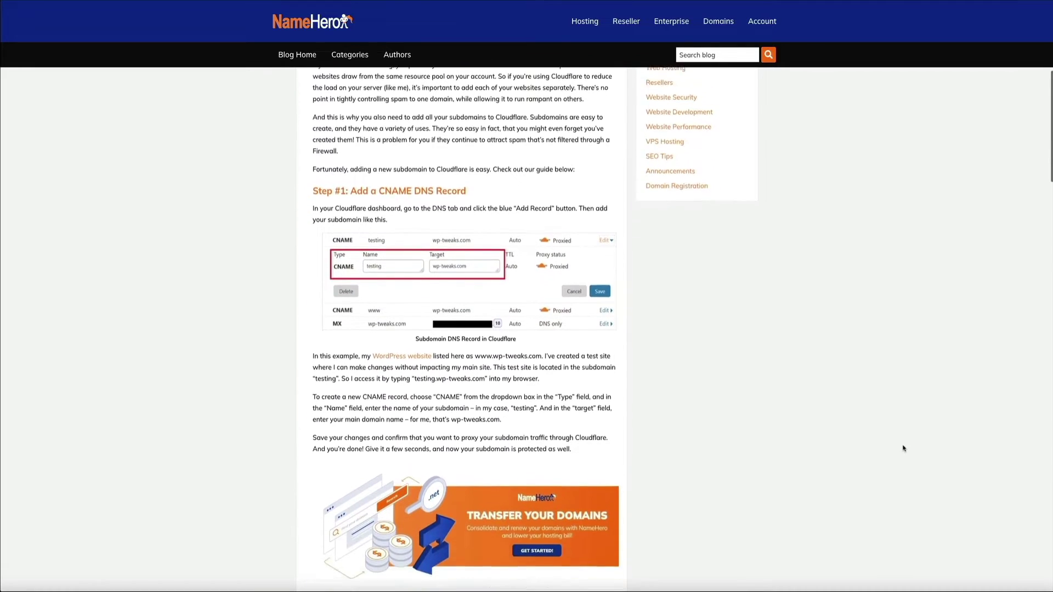
pyautogui.scroll(-3, 904, 448)
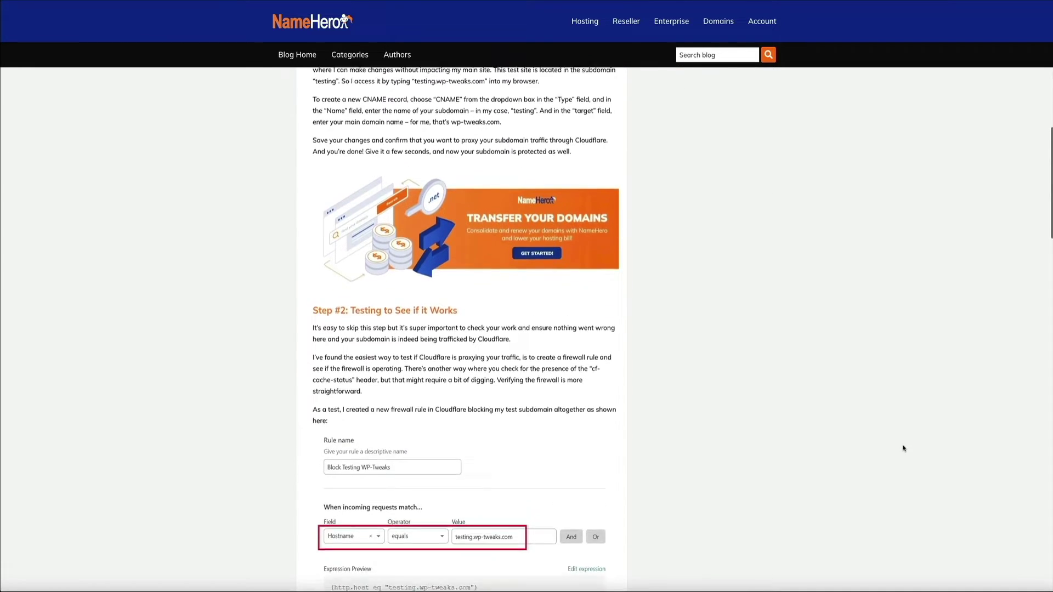
pyautogui.scroll(-3, 904, 448)
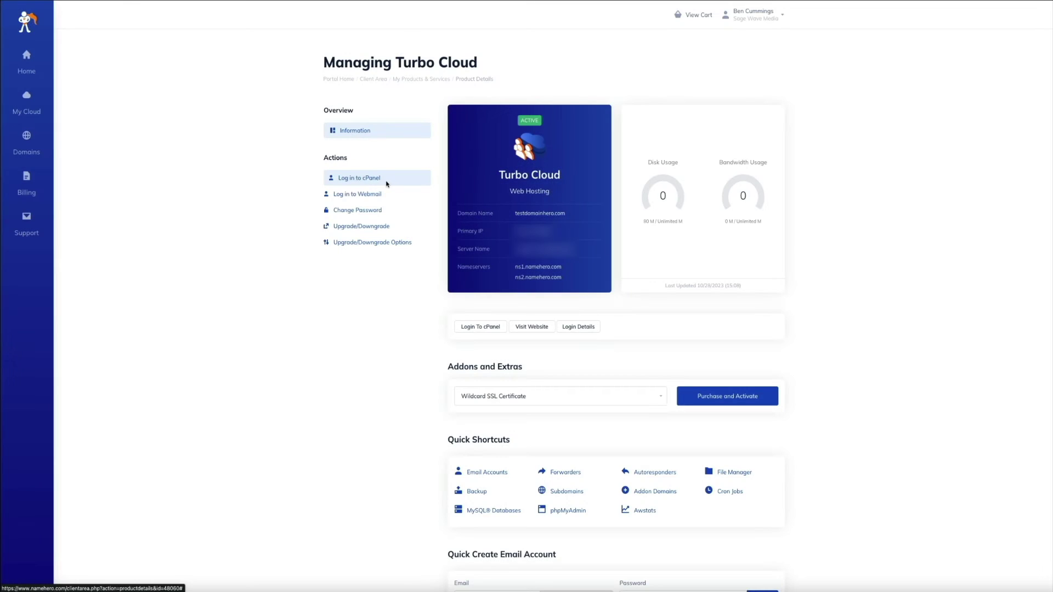
# - Log into cPanel and open the Domains page listing the account's 11 domains
pyautogui.click(386, 184)
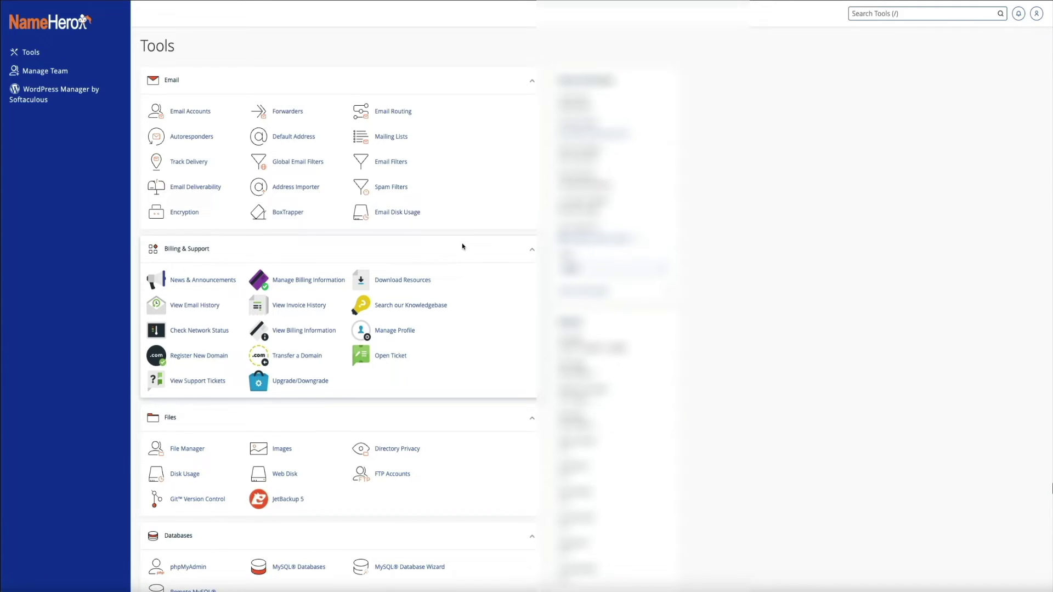
pyautogui.scroll(-7, 462, 247)
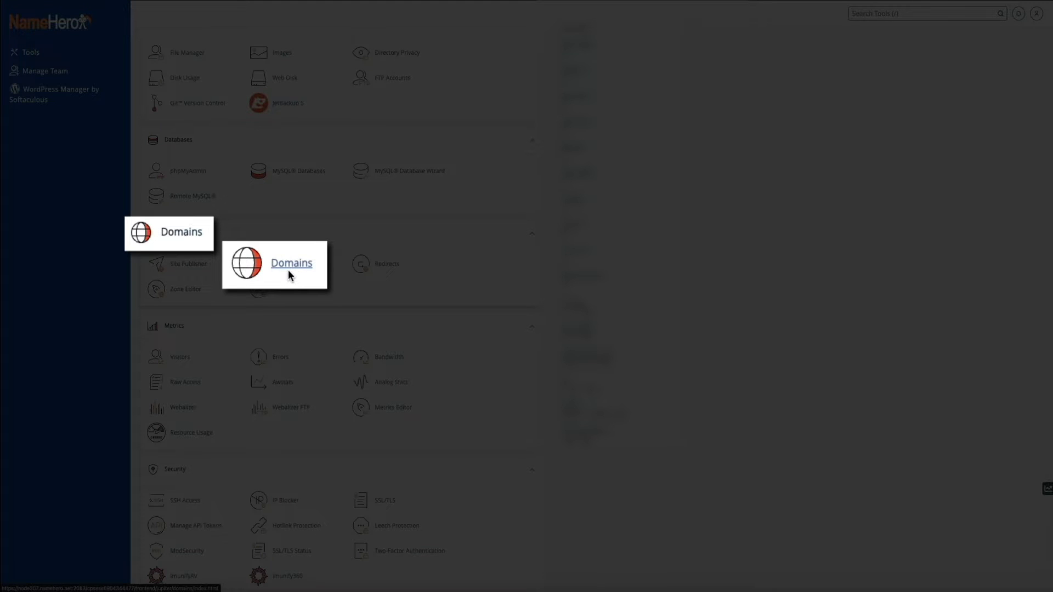
pyautogui.click(288, 268)
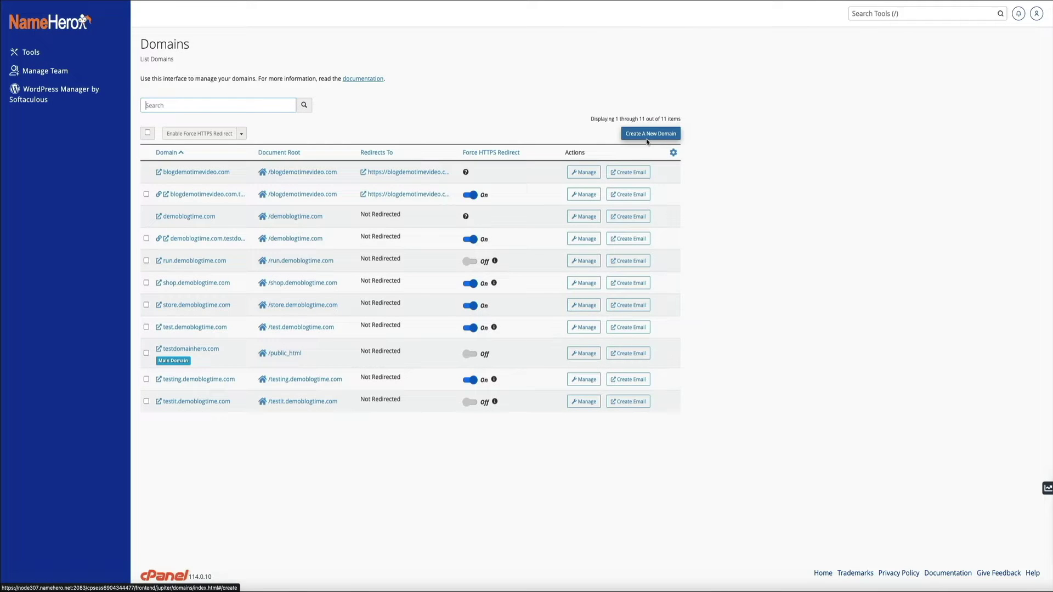
# - Create the domain blog.demoblogtime.com with its own /blog.demoblogtime.com document root
pyautogui.click(648, 138)
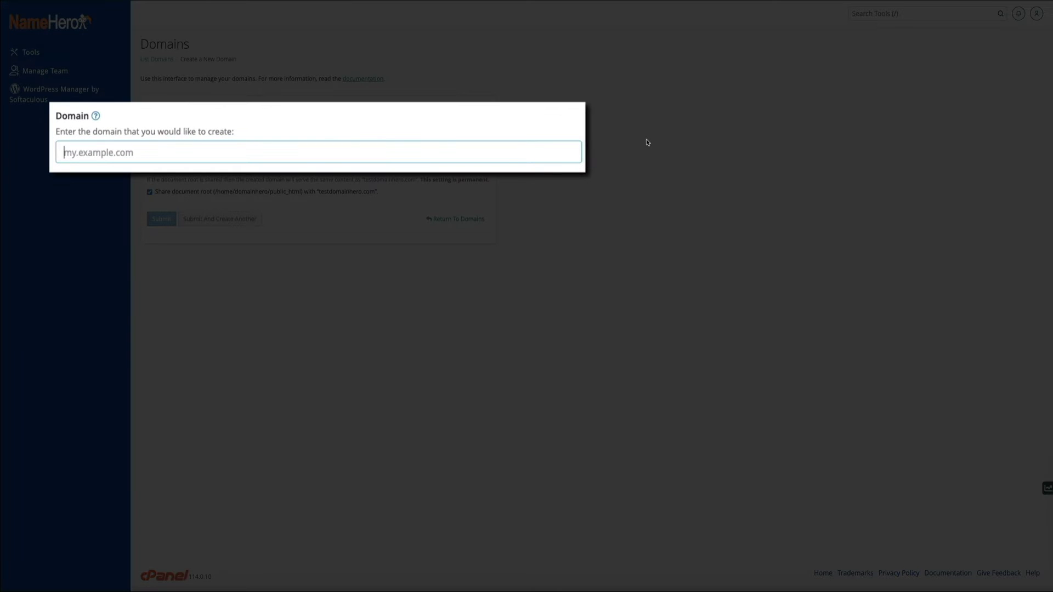
pyautogui.write('blog')
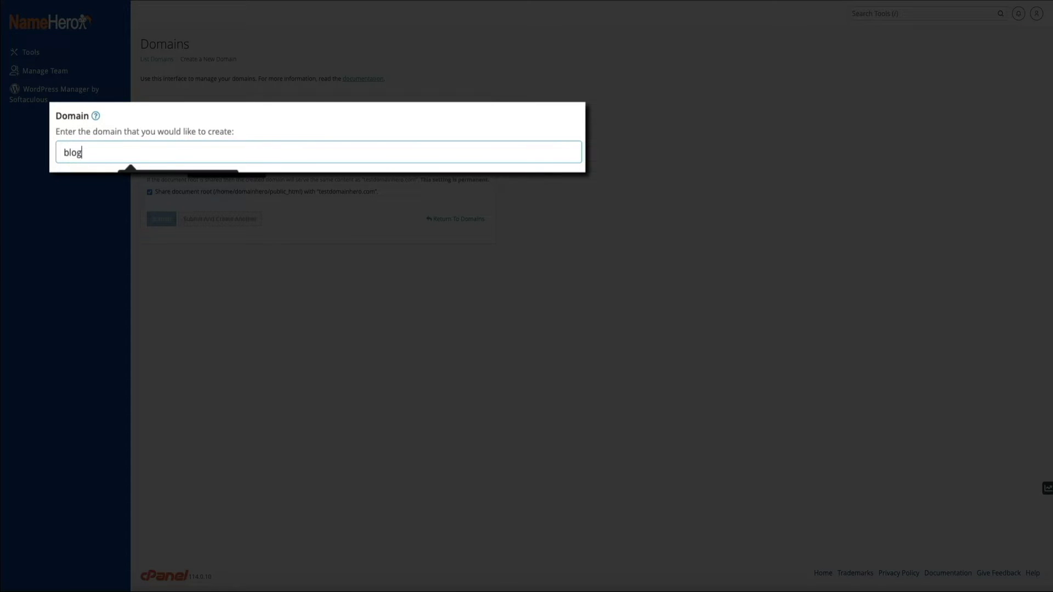
pyautogui.write('.demoblogtime.co')
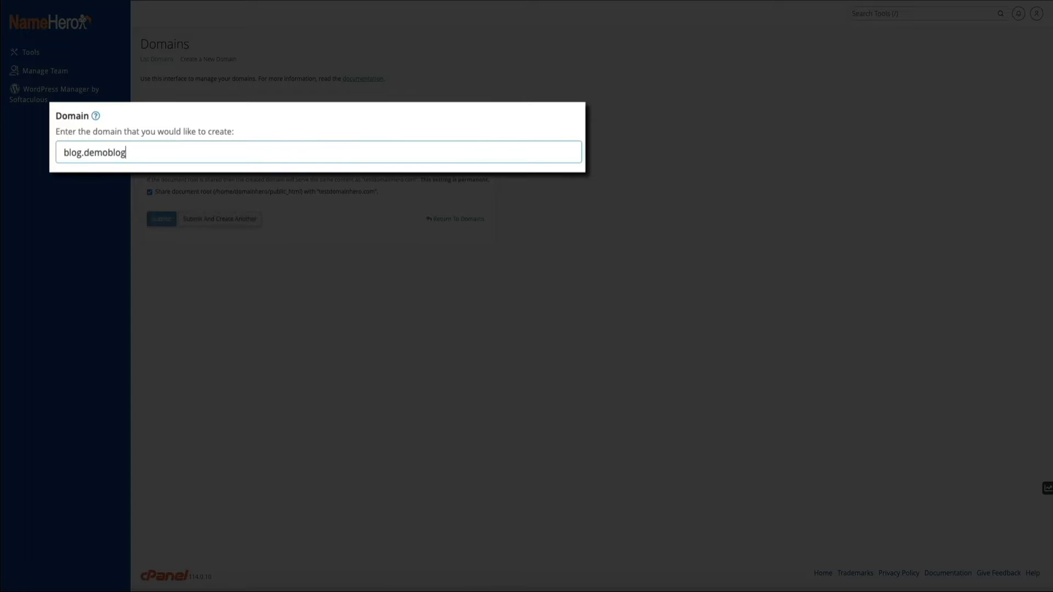
pyautogui.write('m')
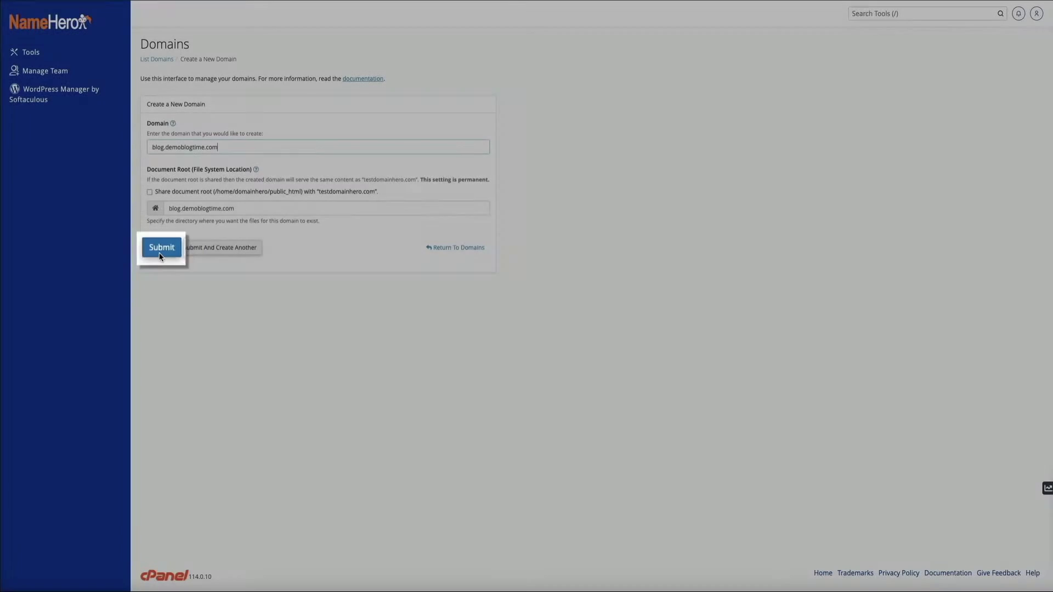
pyautogui.click(160, 253)
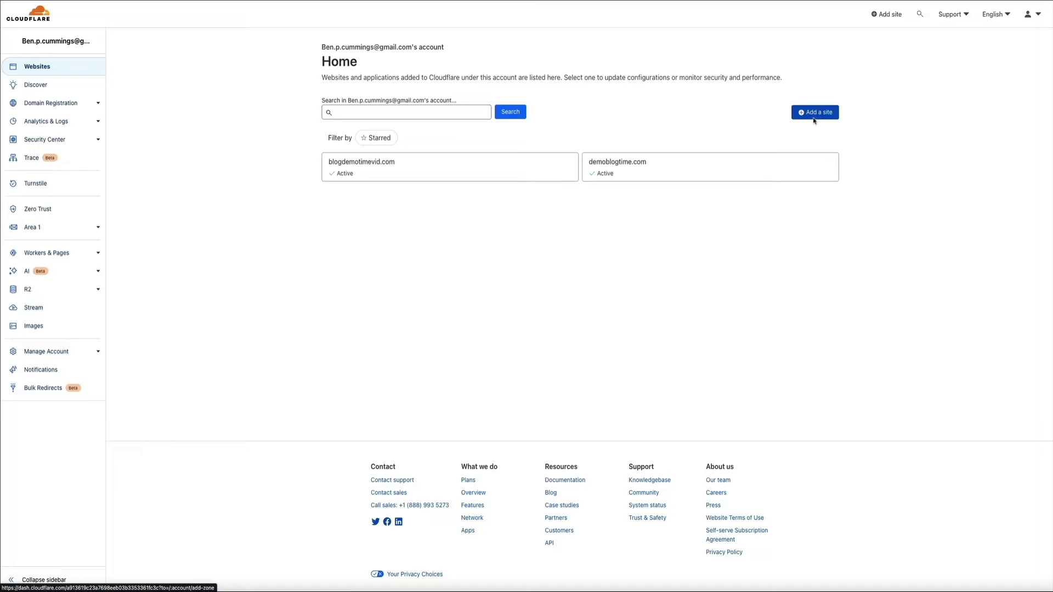
# - Begin adding a new site to Cloudflare, entering 'jumpupf' as the domain
pyautogui.click(814, 120)
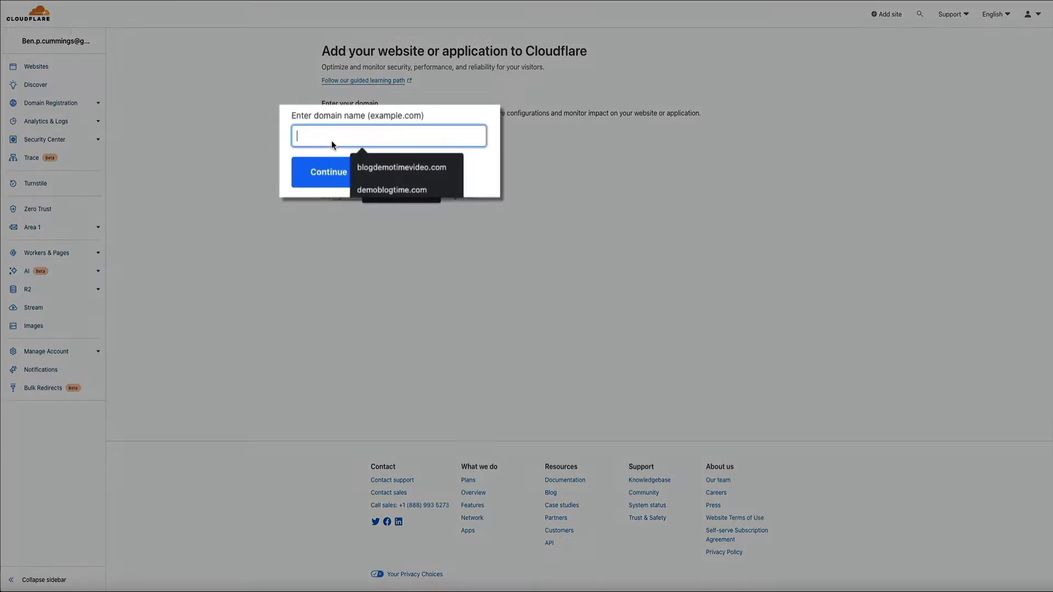
pyautogui.write('jumpupf')
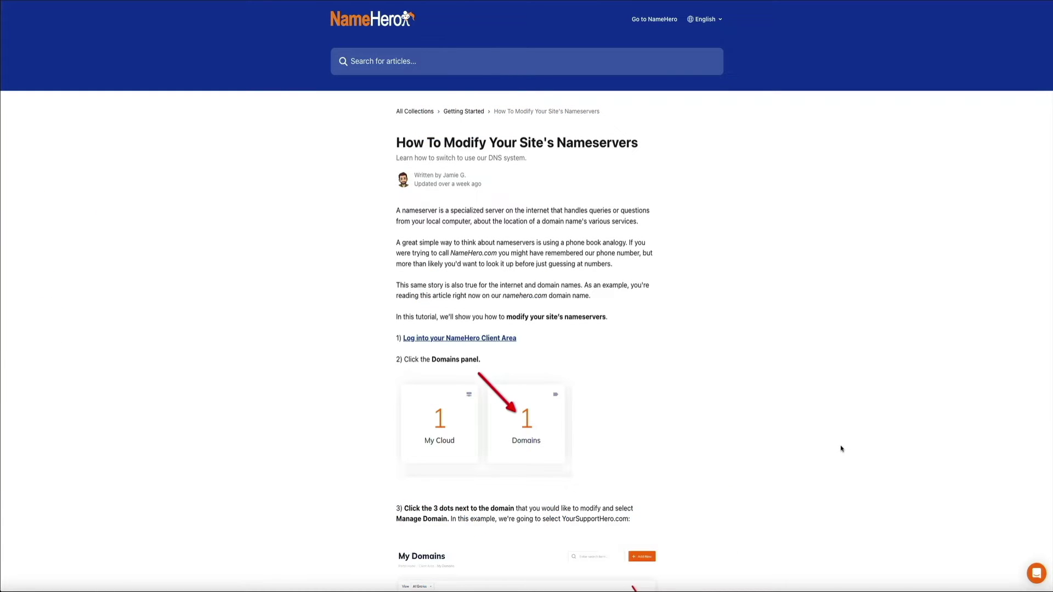
# - Read through the 'How To Modify Your Site's Nameservers' article's steps
pyautogui.scroll(-3, 842, 449)
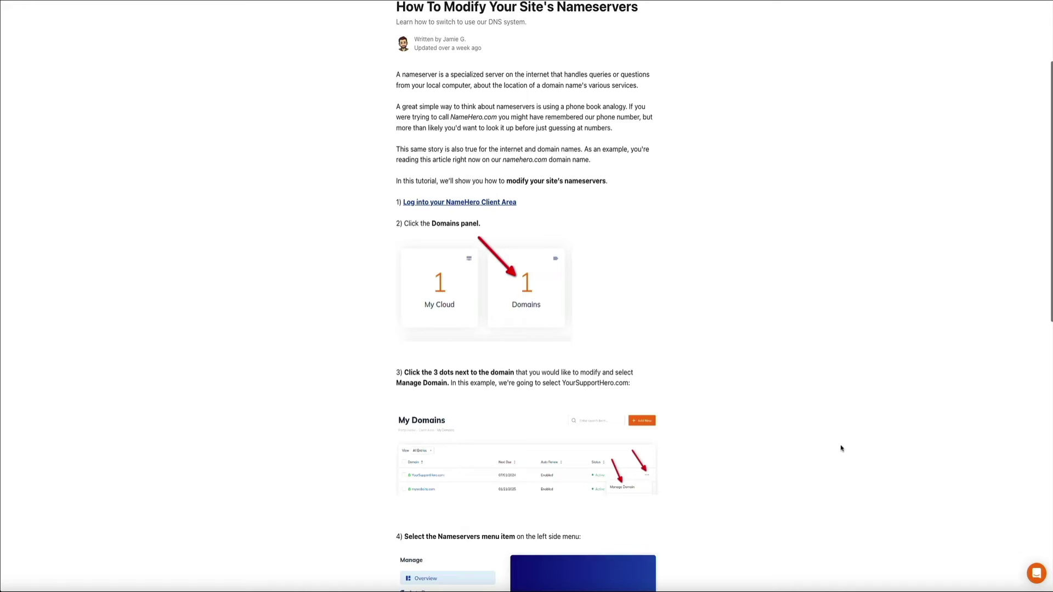
pyautogui.scroll(-5, 842, 449)
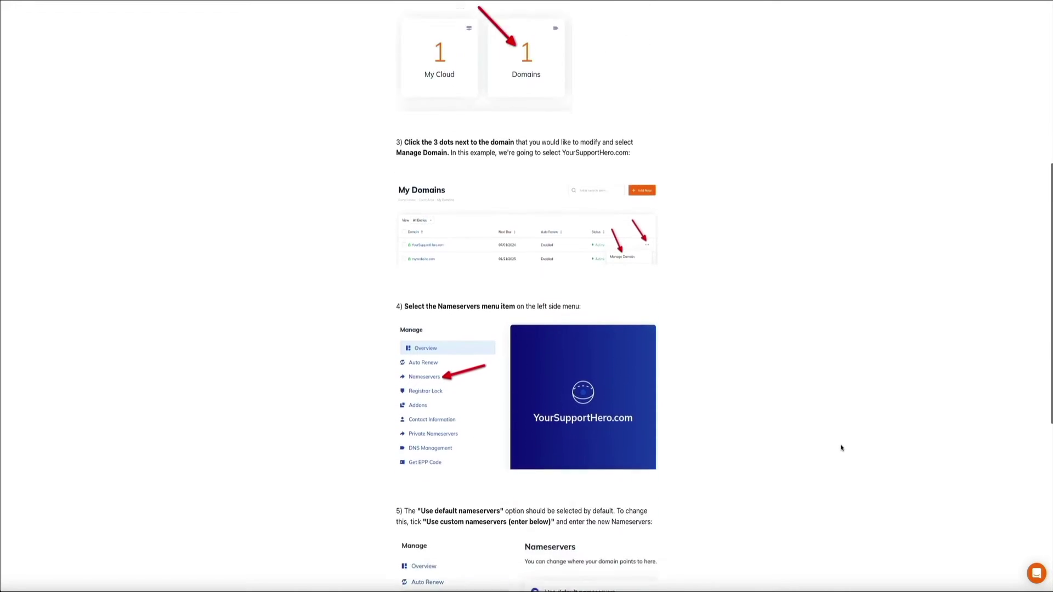
pyautogui.scroll(-5, 842, 449)
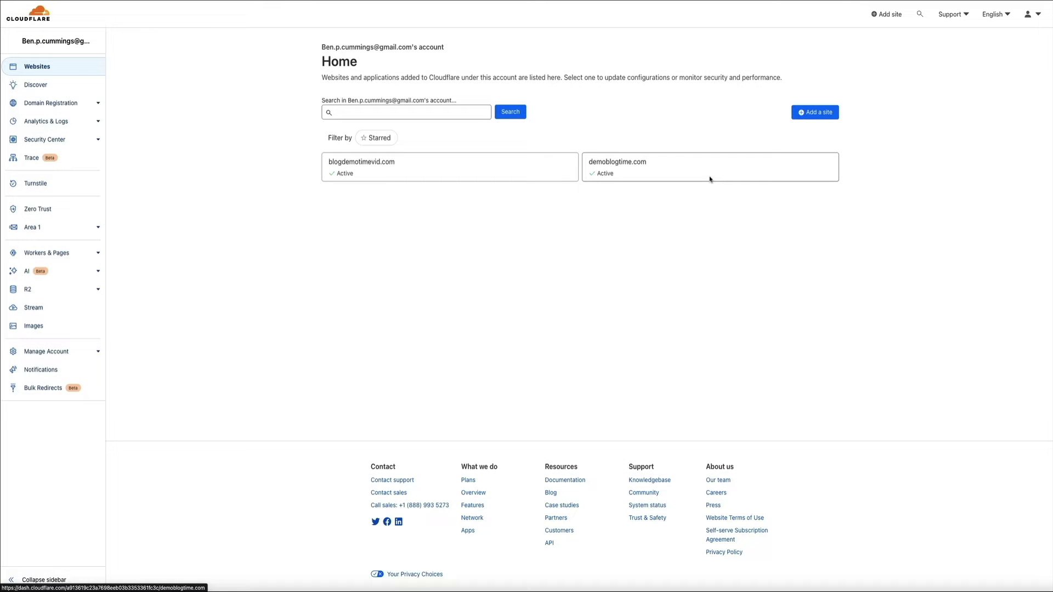
# - Open the demoblogtime.com site and go to its DNS Records page
pyautogui.click(709, 176)
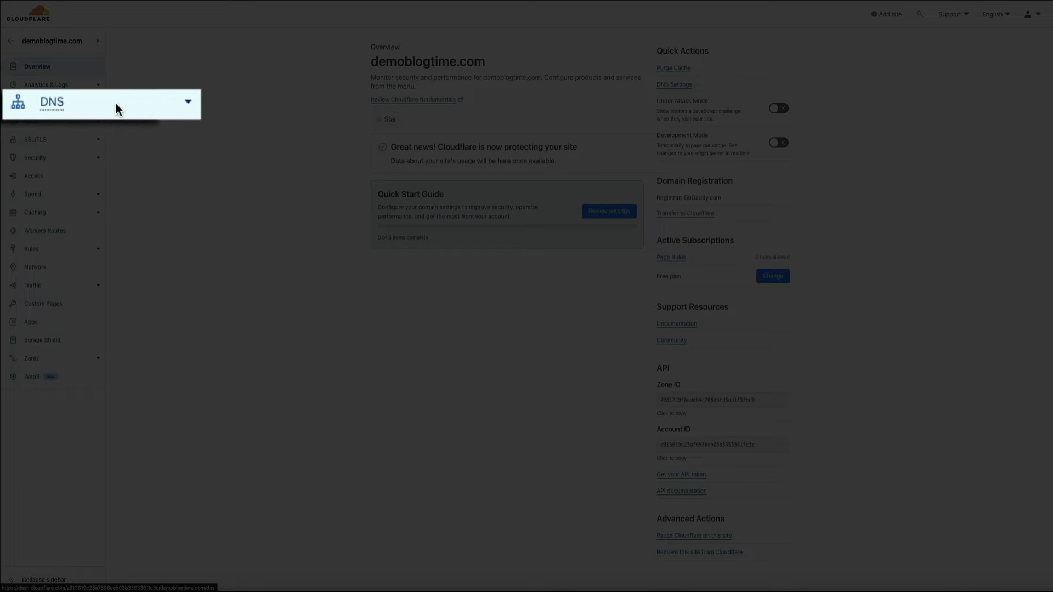
pyautogui.click(116, 103)
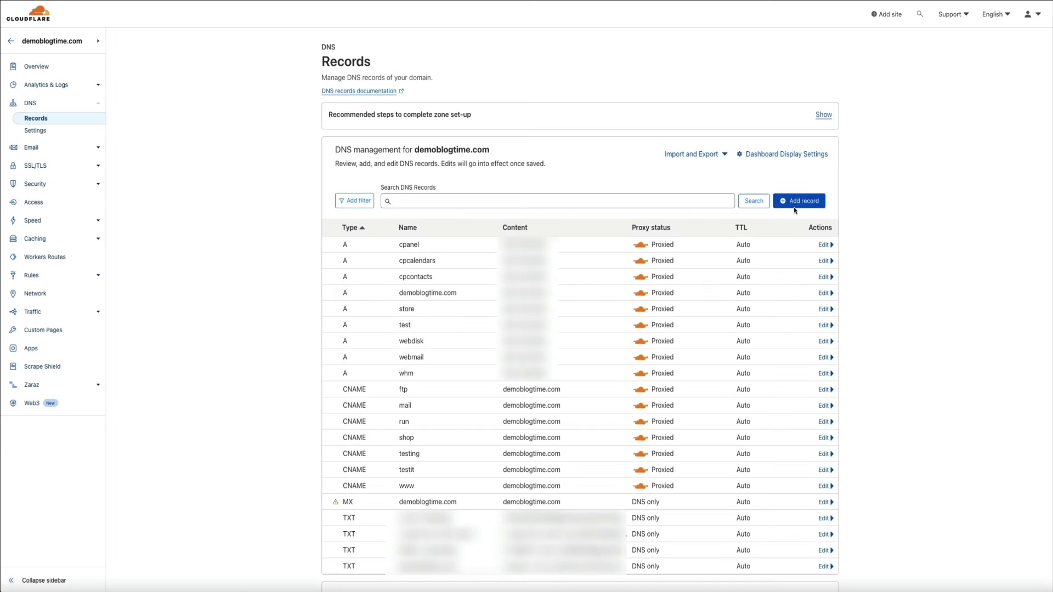
# - Save a new proxied CNAME record: name 'blog', target demoblogtime.com
pyautogui.click(794, 208)
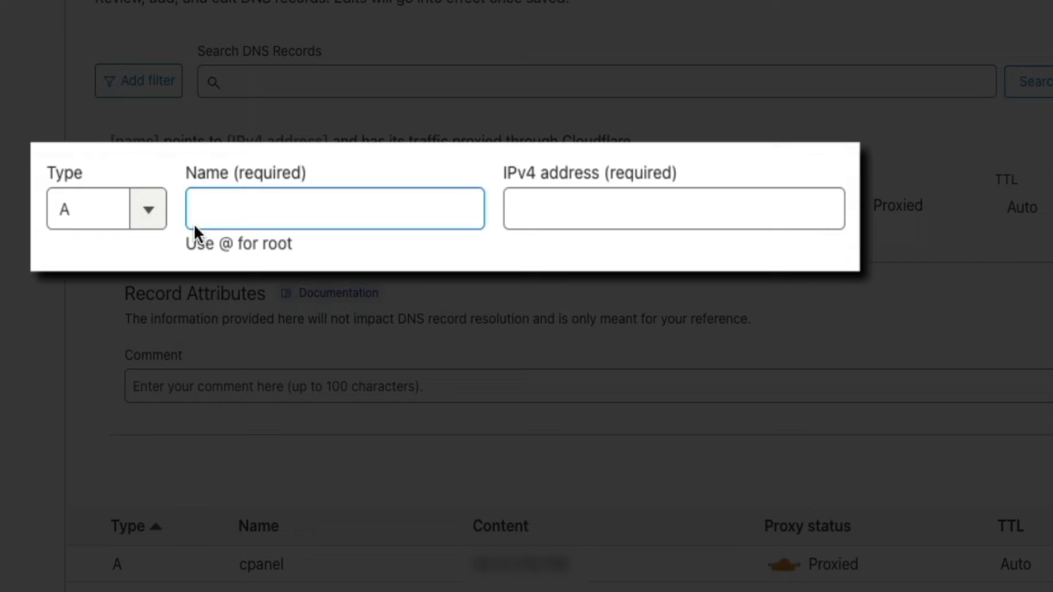
pyautogui.click(153, 204)
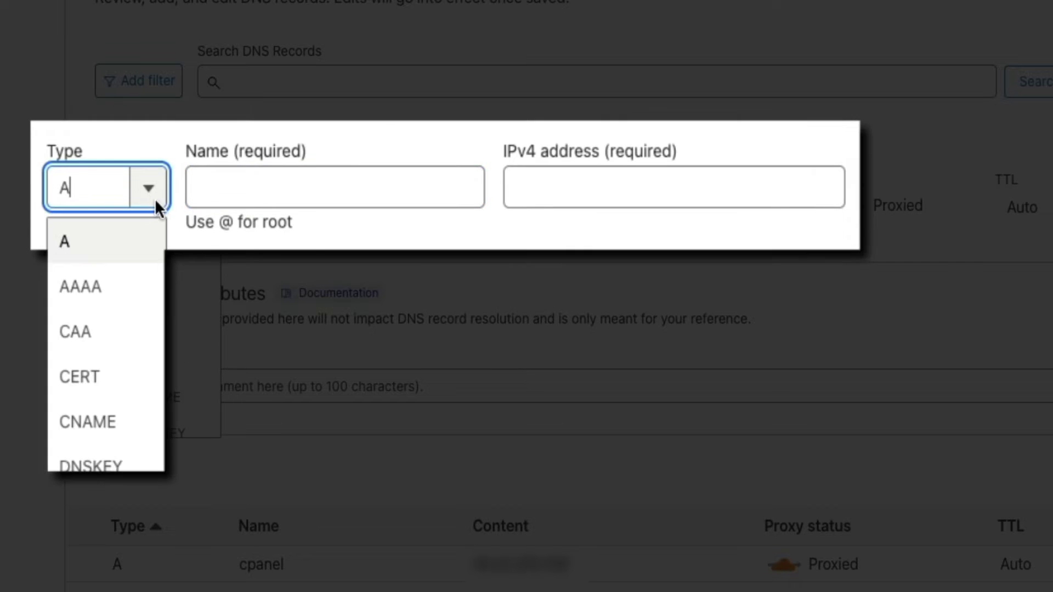
pyautogui.click(129, 423)
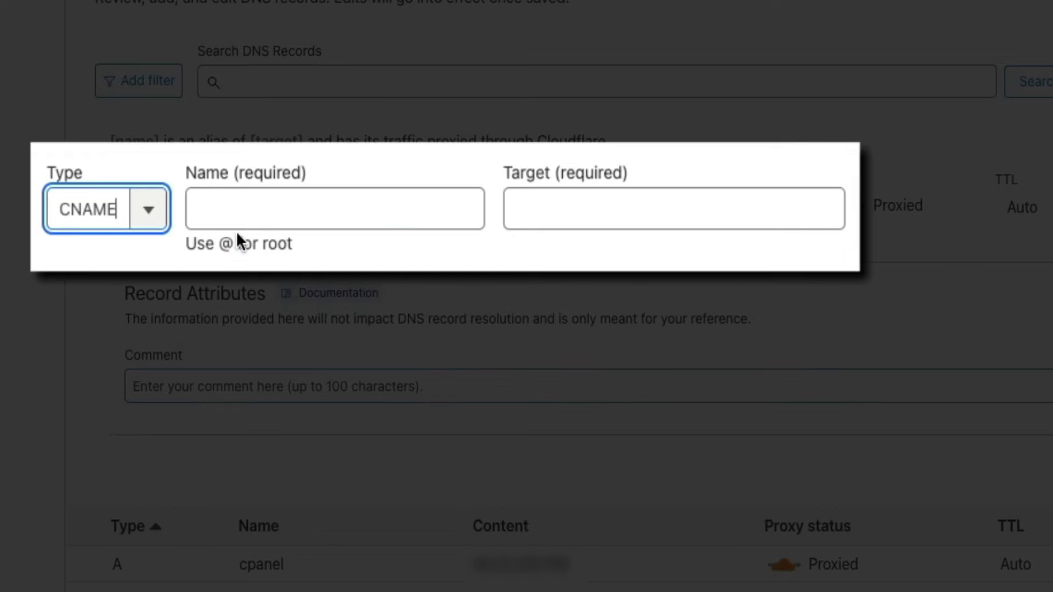
pyautogui.click(220, 218)
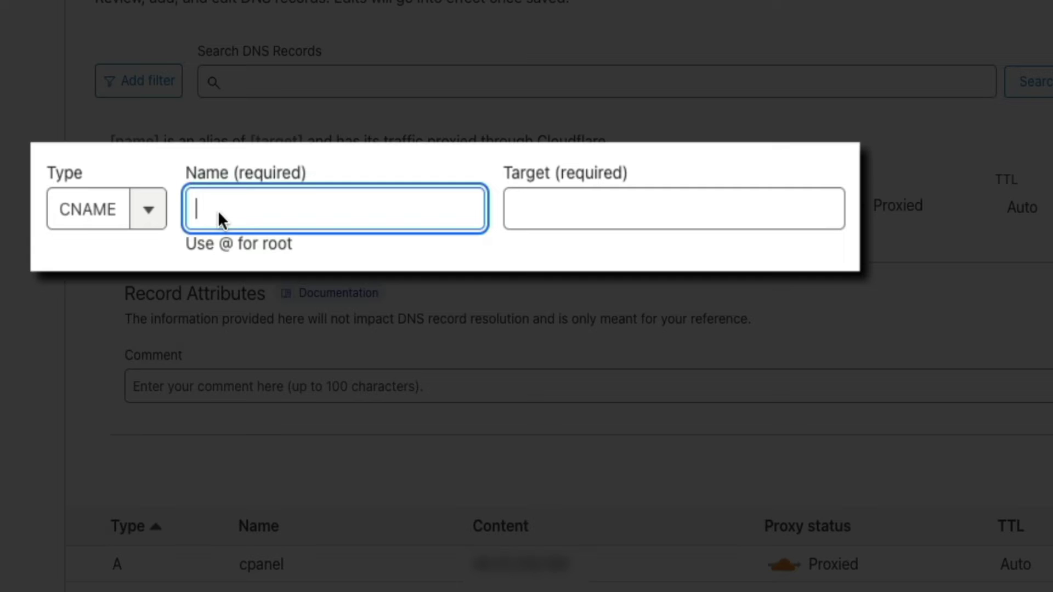
pyautogui.write('blog')
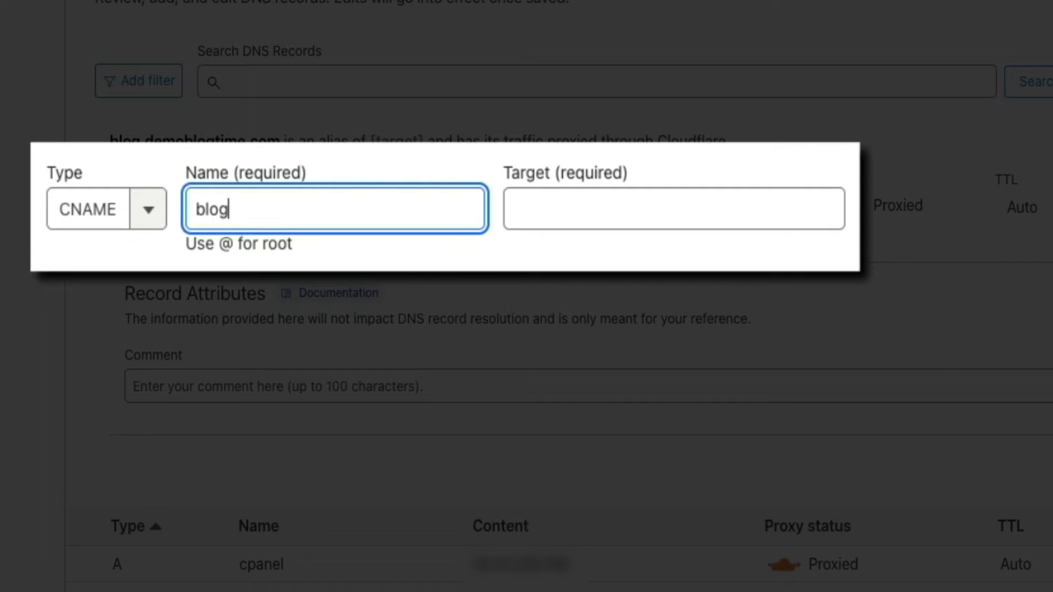
pyautogui.click(548, 206)
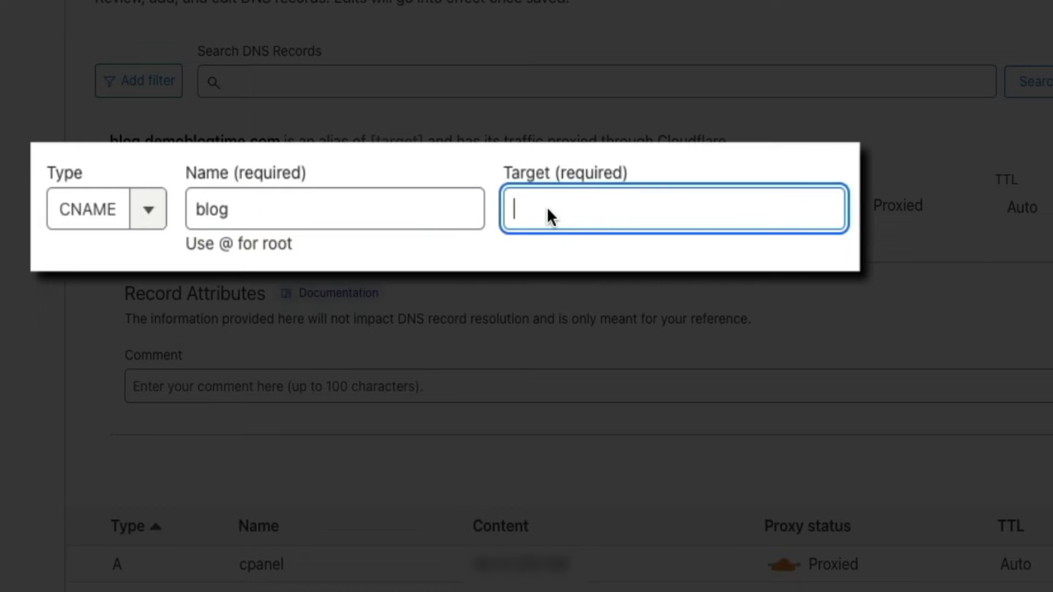
pyautogui.write('demoblogtime')
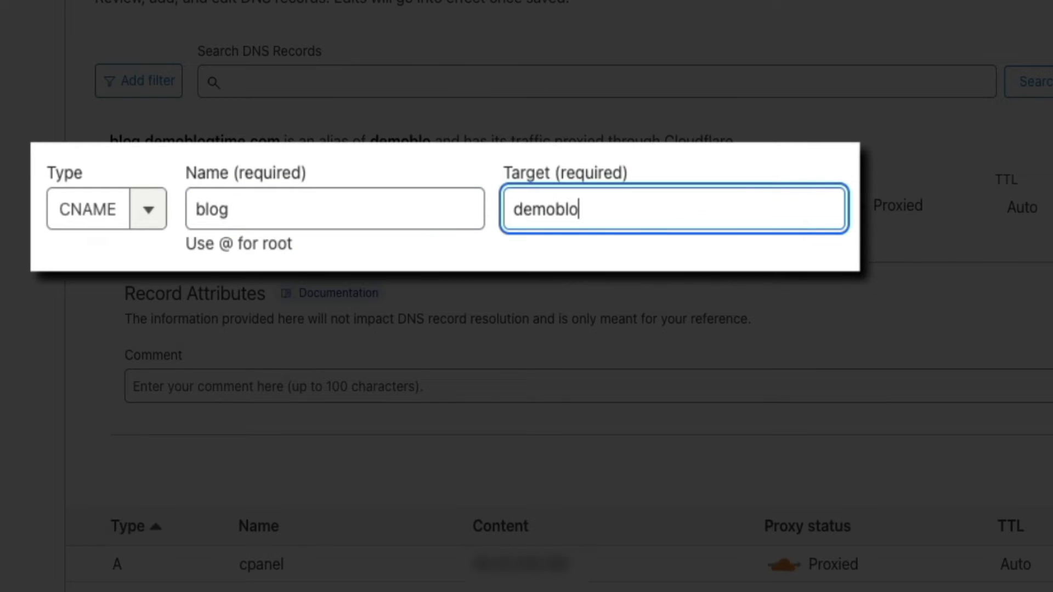
pyautogui.write('.com')
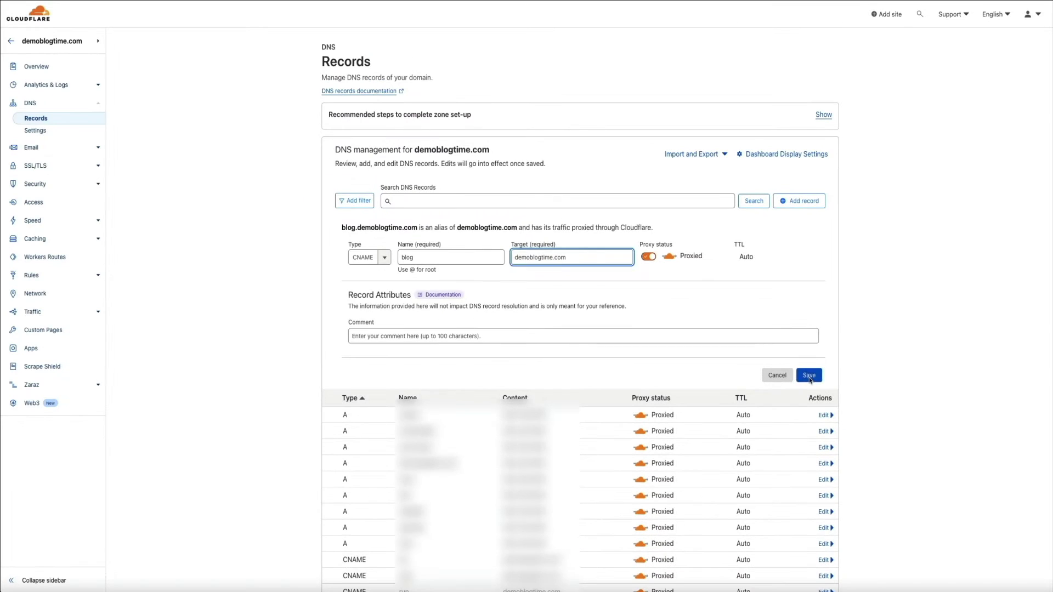
pyautogui.click(994, 472)
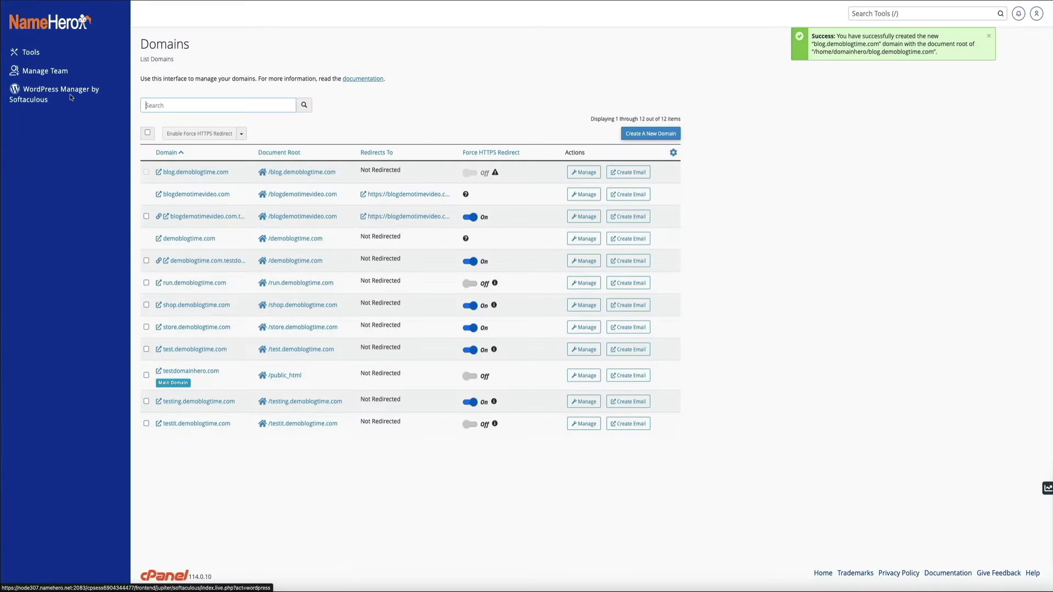
# - Open WordPress Manager by Softaculous from the cPanel sidebar
pyautogui.click(70, 95)
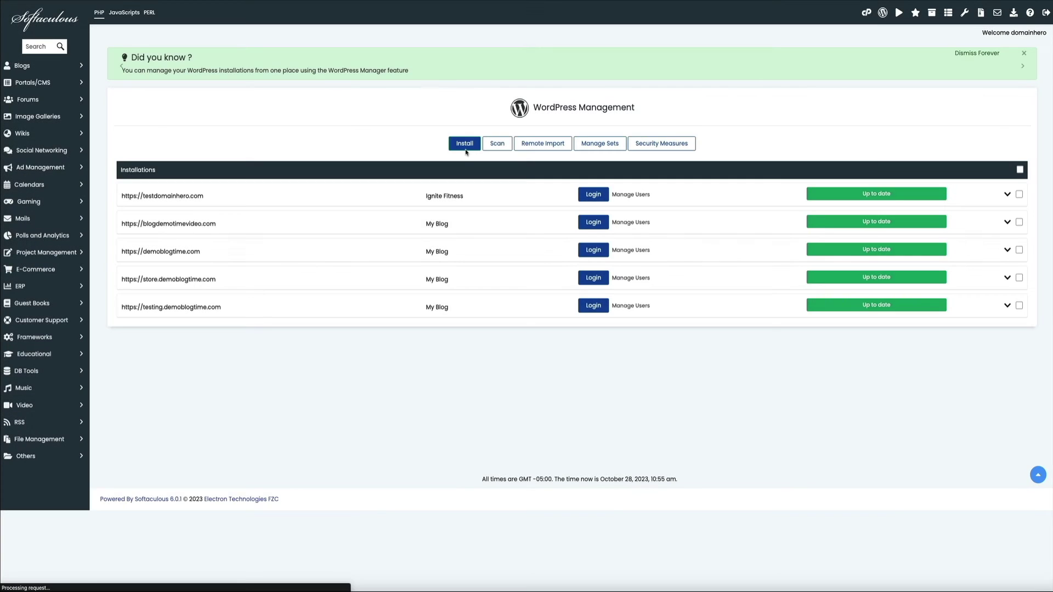
# - Start a new WordPress install and choose blog.demoblogtime.com as the installation domain
pyautogui.click(466, 144)
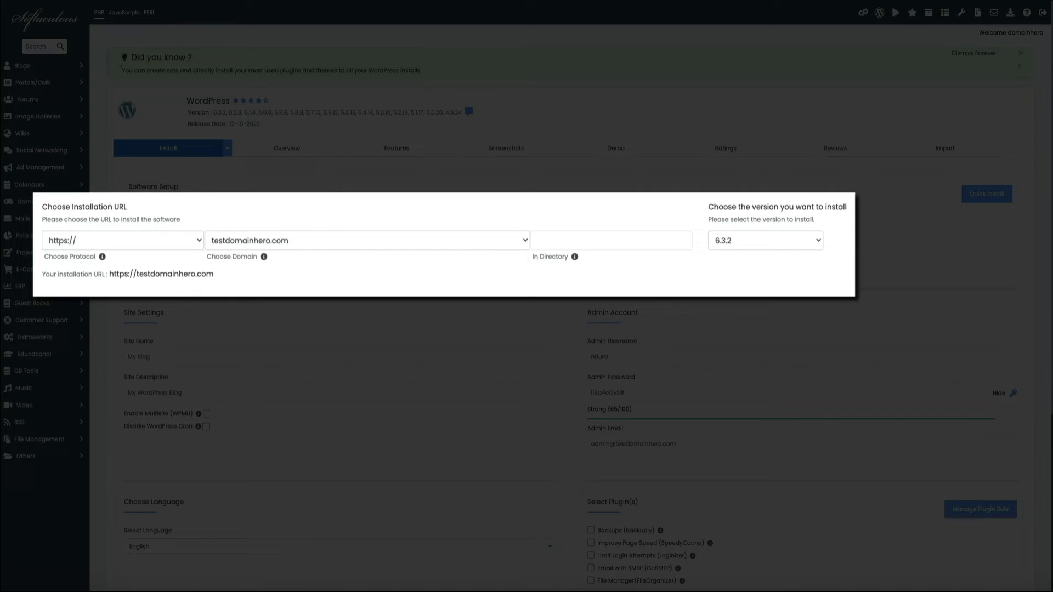
pyautogui.click(520, 243)
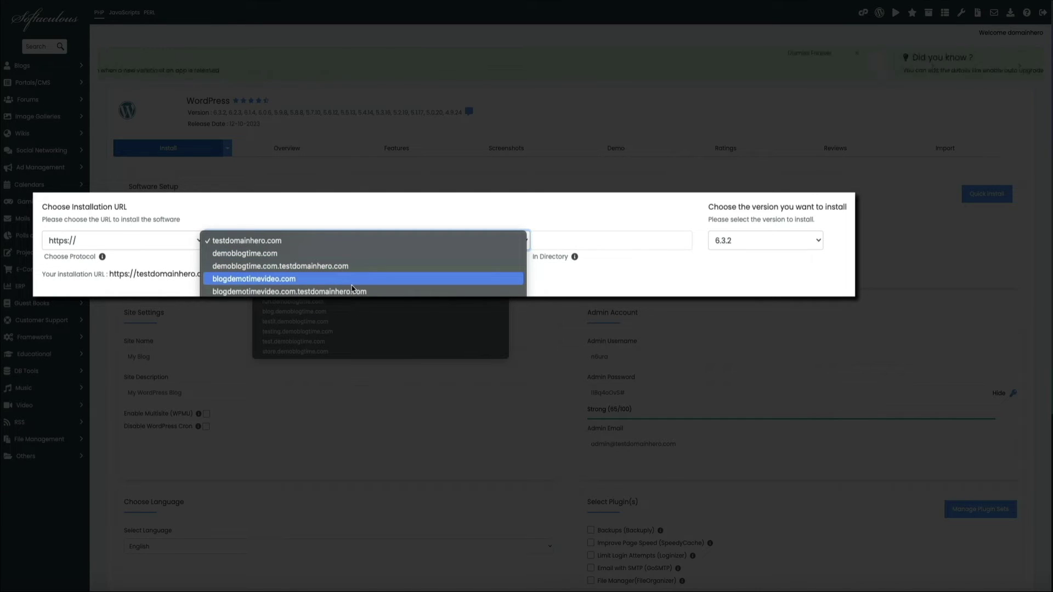
pyautogui.click(356, 318)
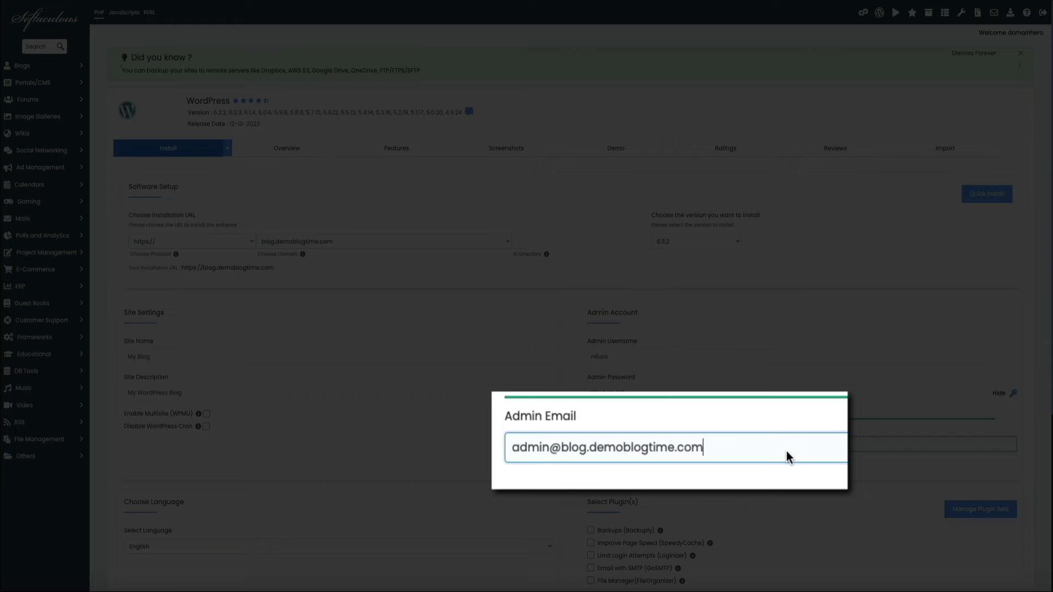
# - Overwrite the Admin Email field with the owner's e-mail address, correcting a typo
pyautogui.tripleClick(729, 448)
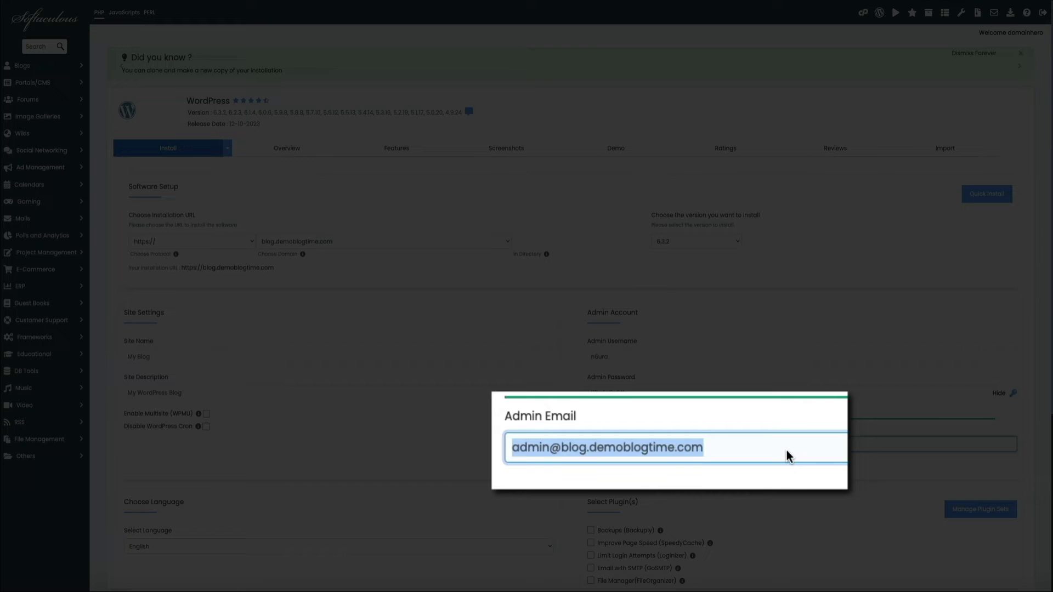
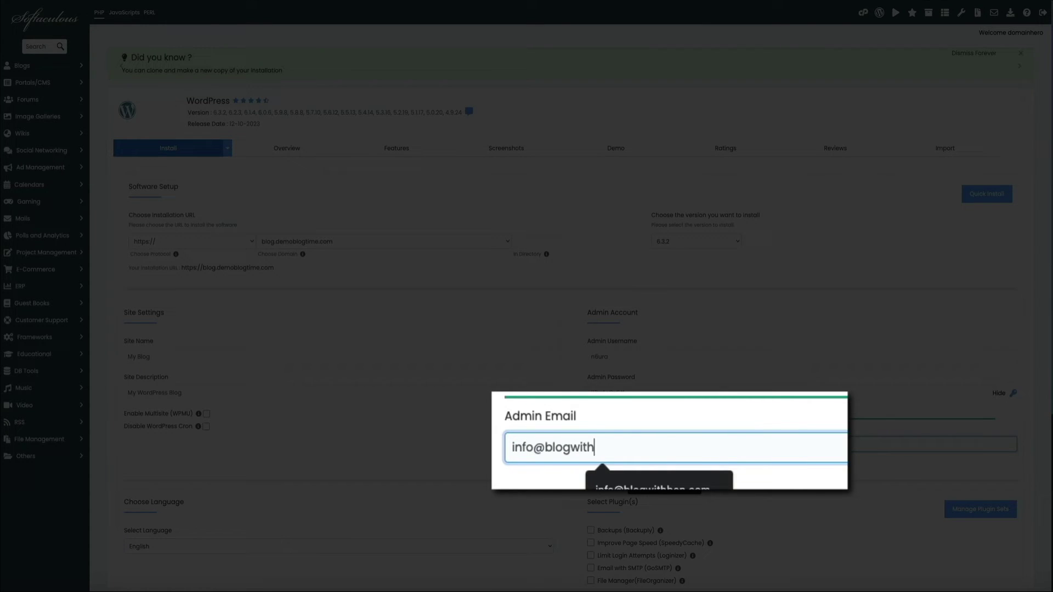
pyautogui.click(851, 468)
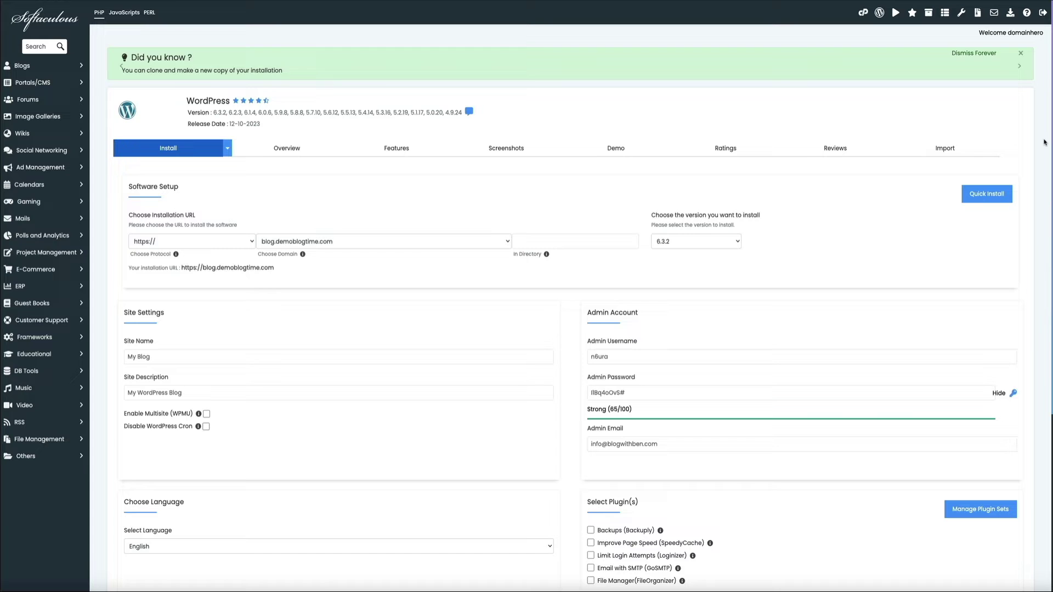
# - Run the Softaculous WordPress install for blog.demoblogtime.com and open the new My Blog dashboard
pyautogui.scroll(-5, 1044, 142)
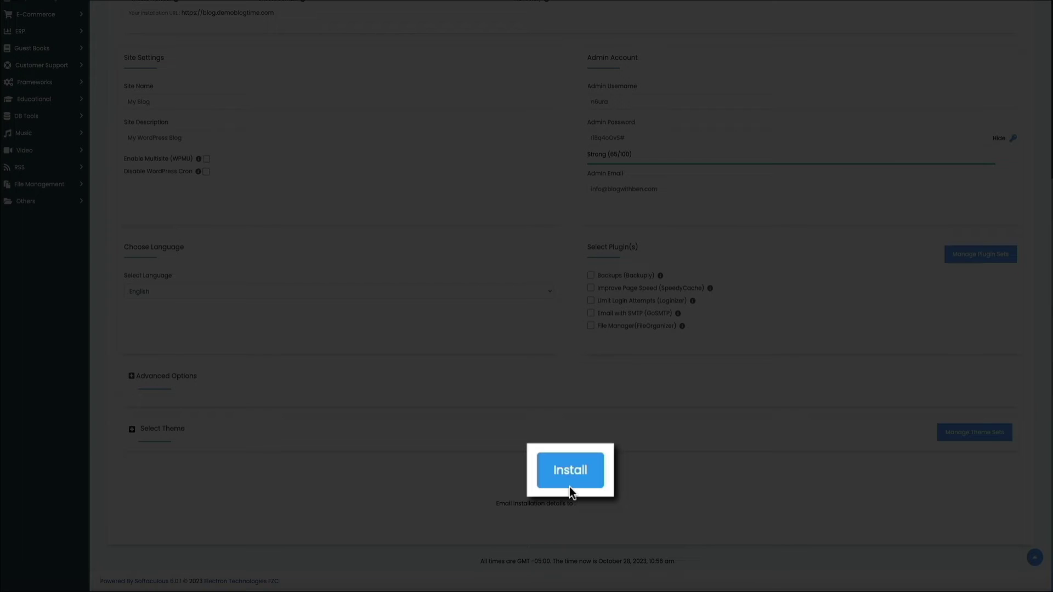
pyautogui.click(570, 486)
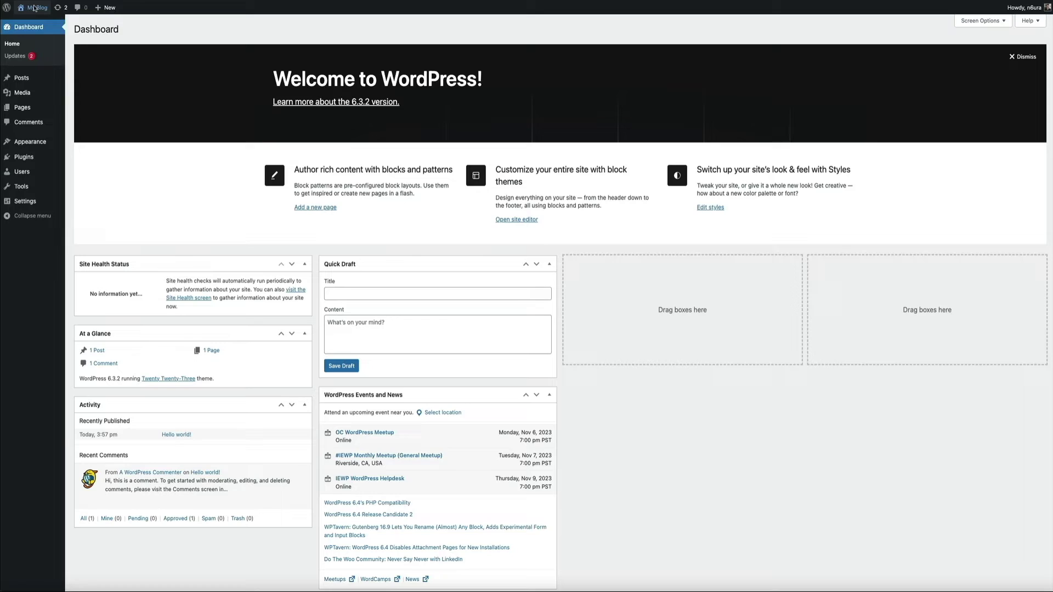
# - Visit the live My Blog front end from the WordPress admin bar
pyautogui.click(37, 25)
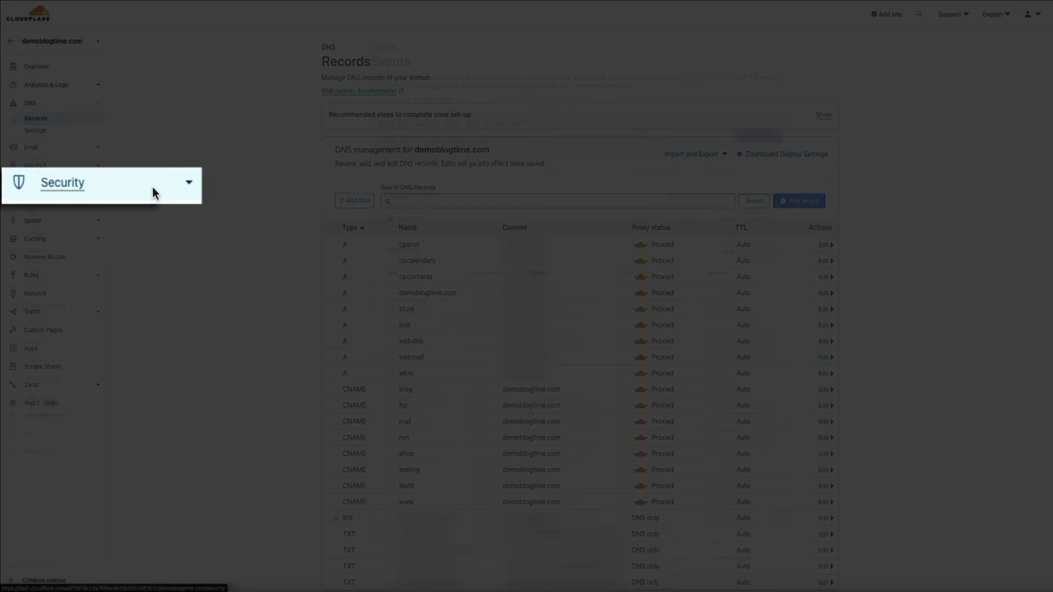
# - Create a Security custom rule and name it 'Block Blog Subdomain Traffic'
pyautogui.click(80, 184)
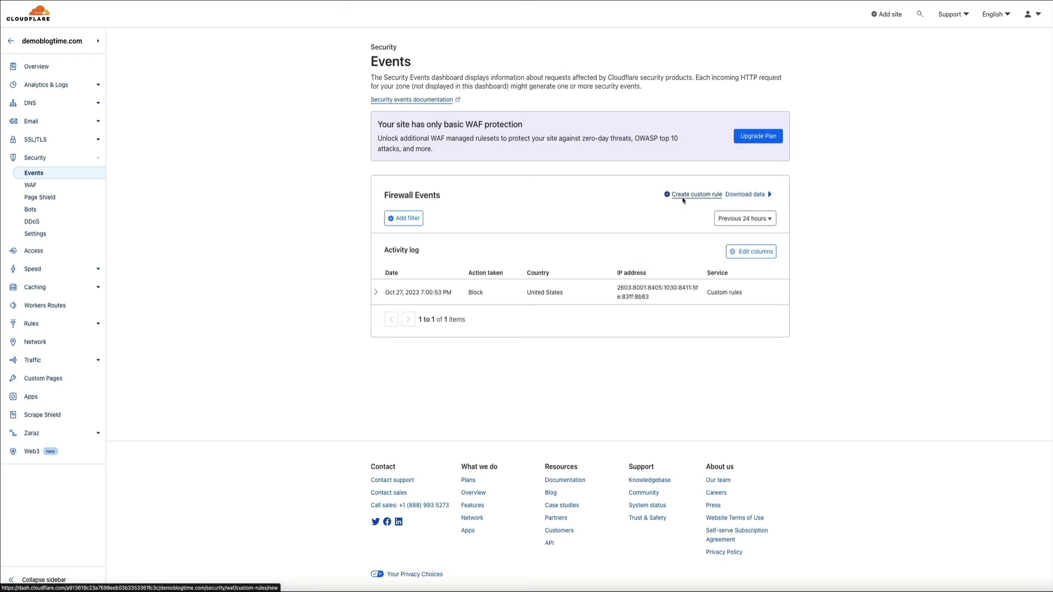
pyautogui.click(682, 199)
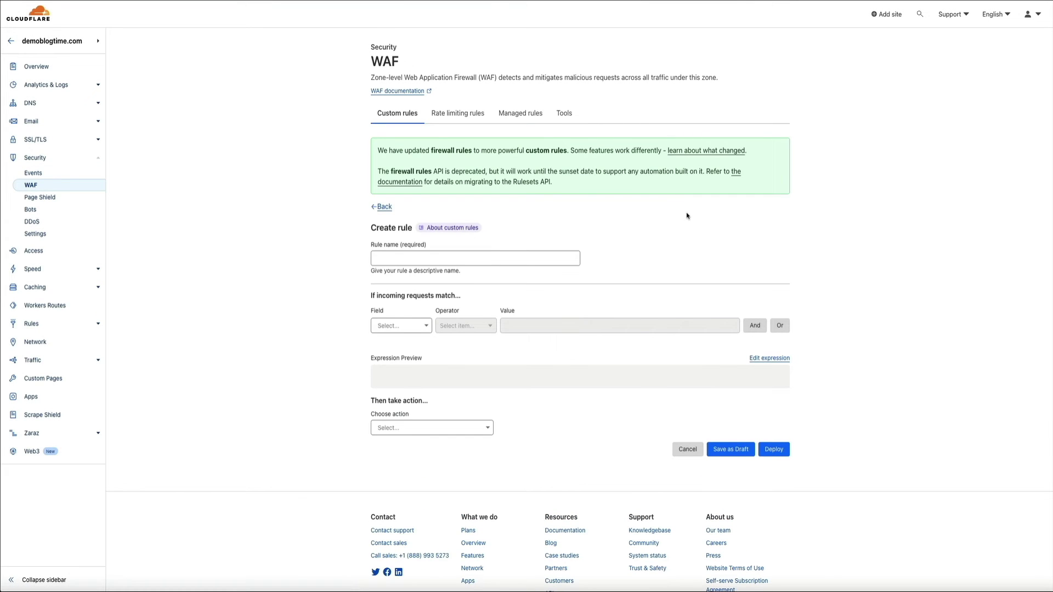
pyautogui.click(379, 259)
pyautogui.write('Block Blog S')
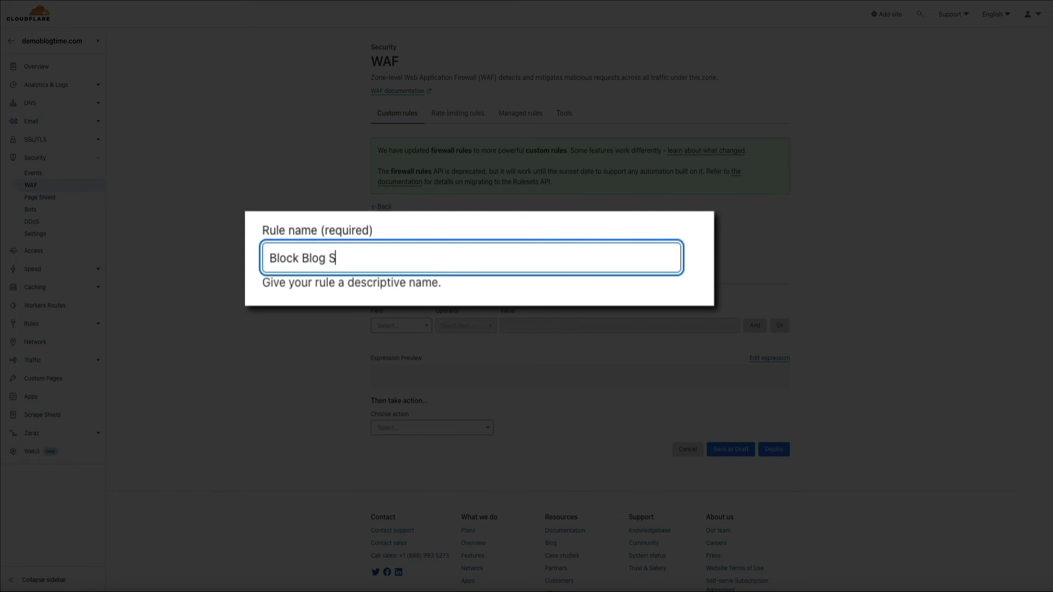
pyautogui.write('ubdomain Traffic')
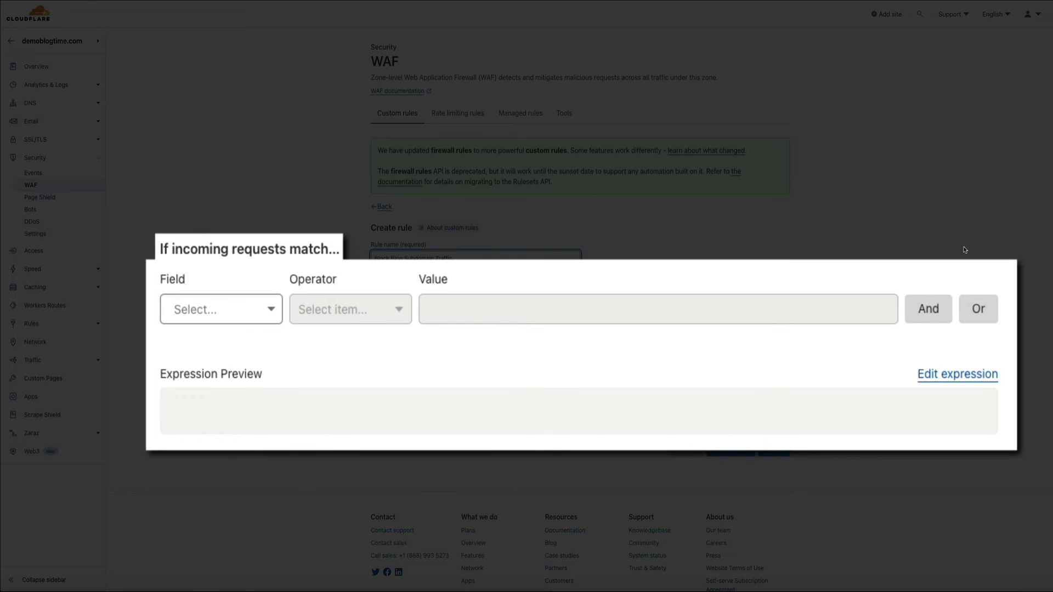
# - Set the rule condition to Hostname equals blog.demoblogtime.com
pyautogui.click(265, 309)
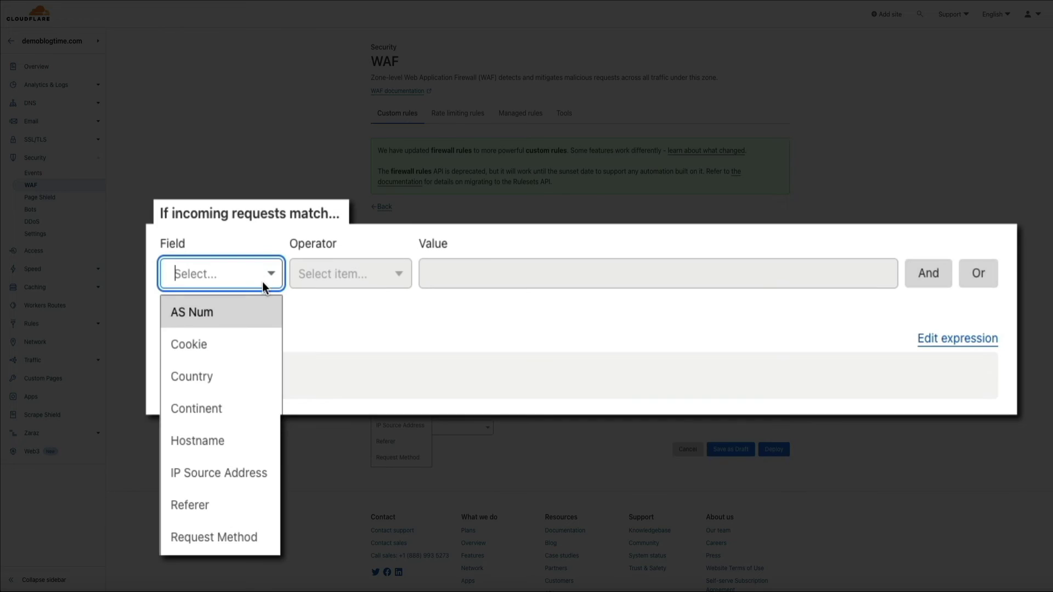
pyautogui.click(260, 446)
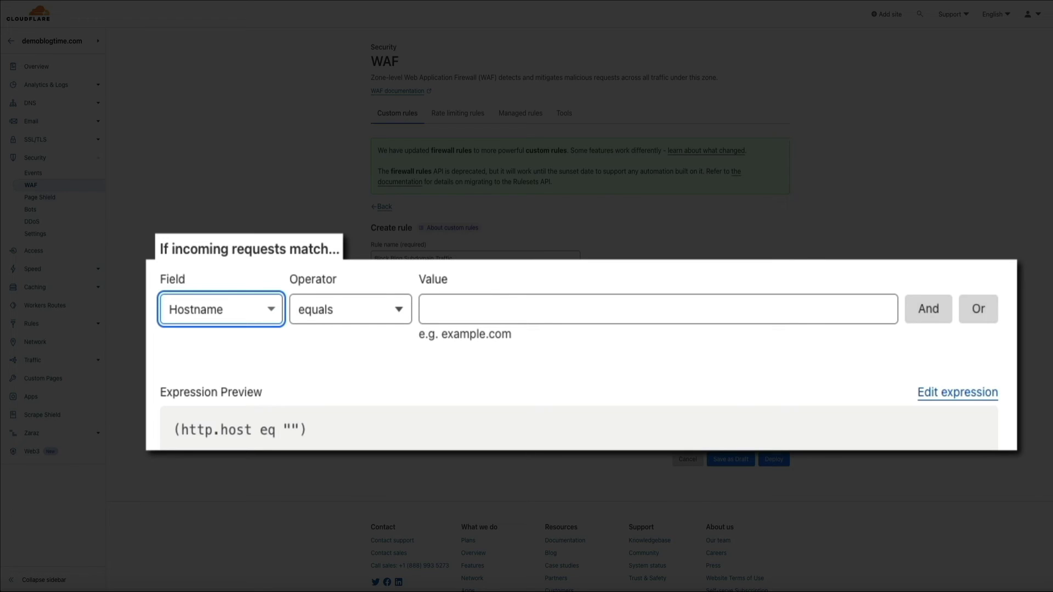
pyautogui.click(453, 302)
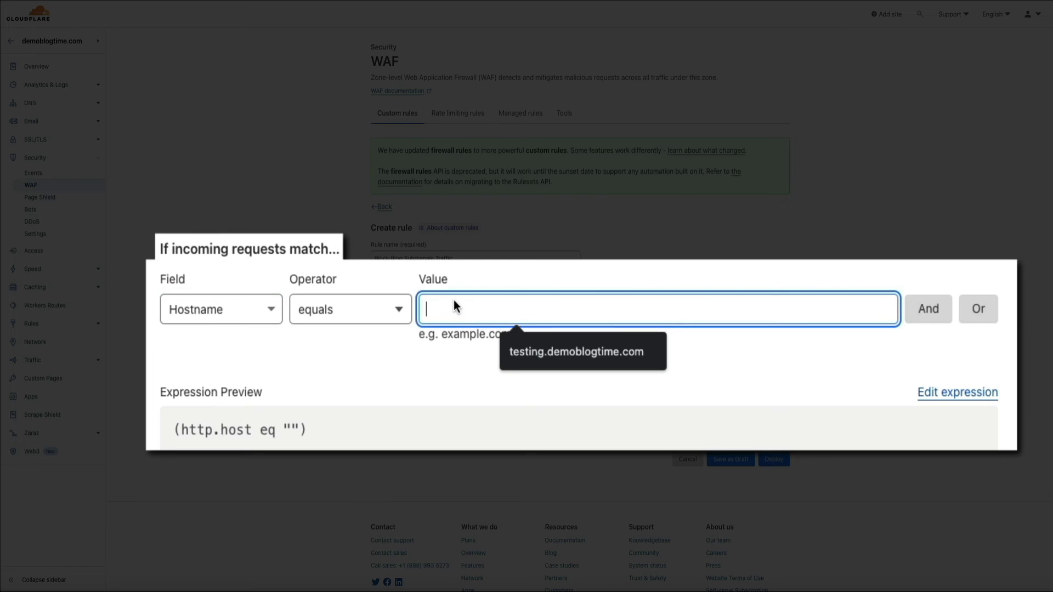
pyautogui.write('blog')
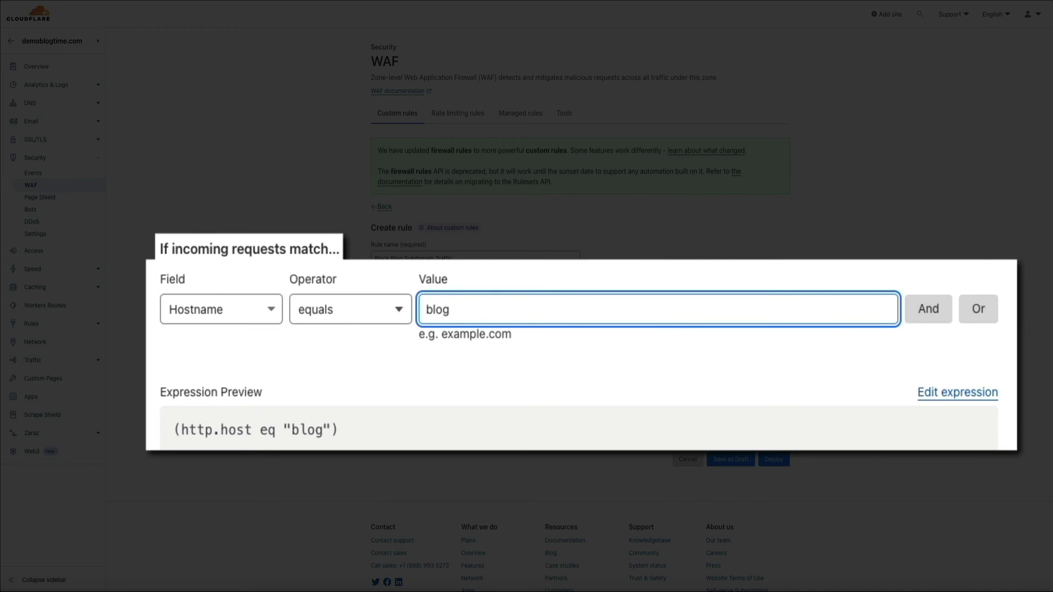
pyautogui.write('.demoblogtim')
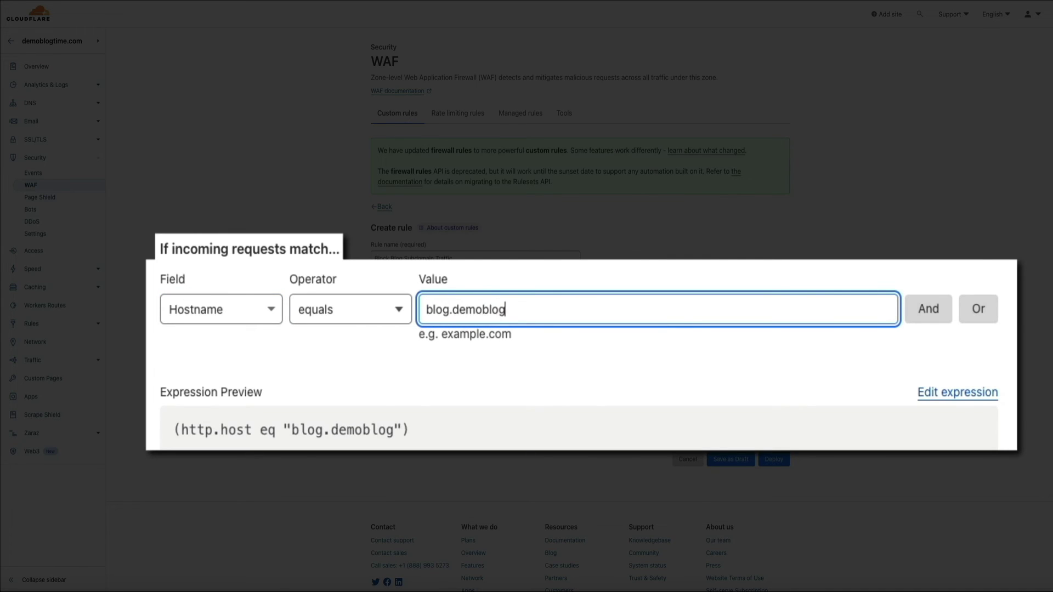
pyautogui.write('e.com')
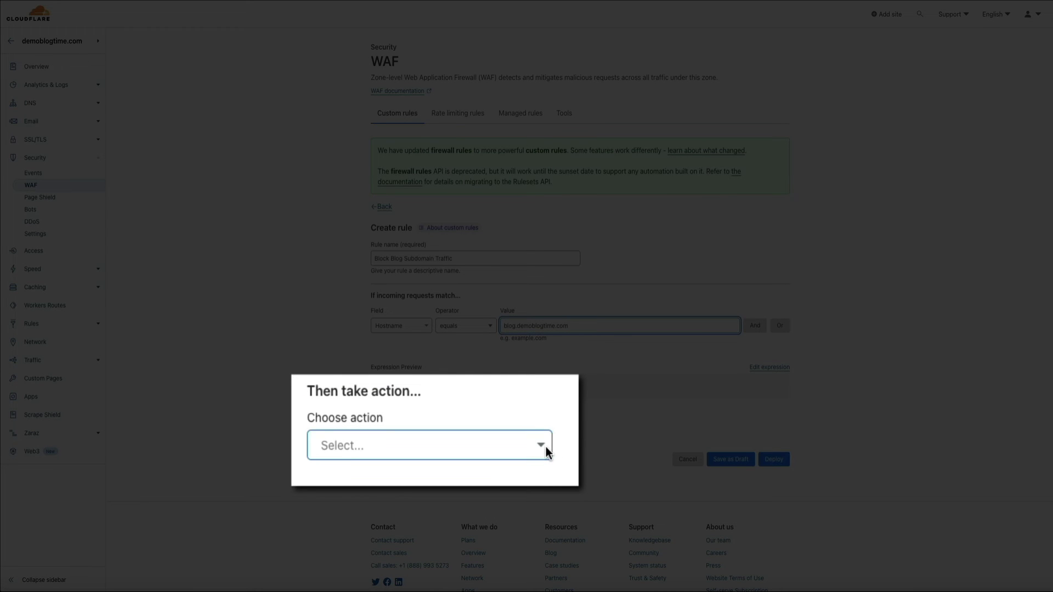
# - Set the rule action to Block and deploy the Block Blog Subdomain Traffic rule
pyautogui.click(546, 447)
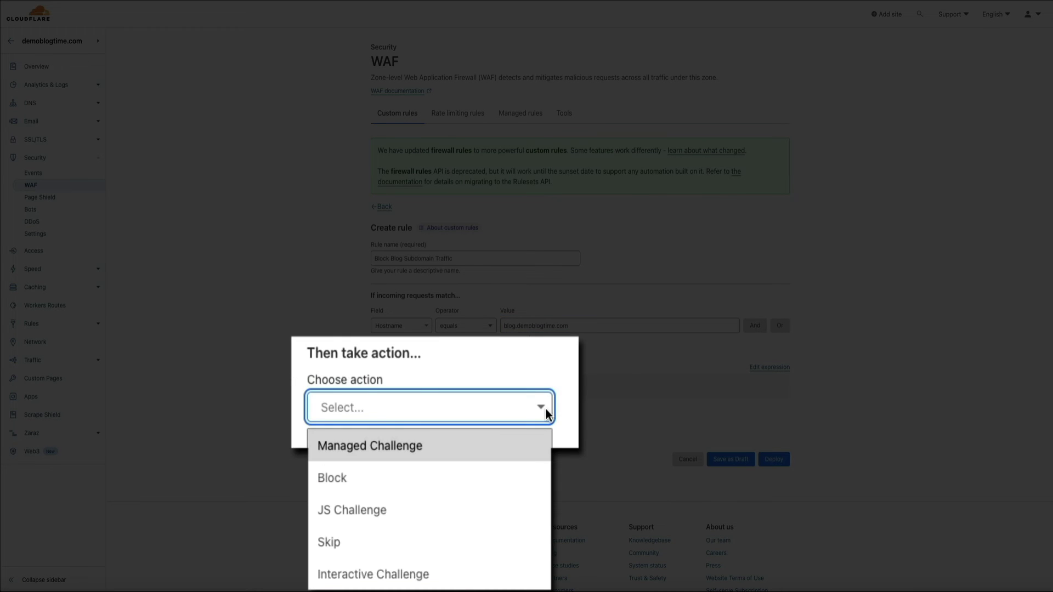
pyautogui.click(519, 469)
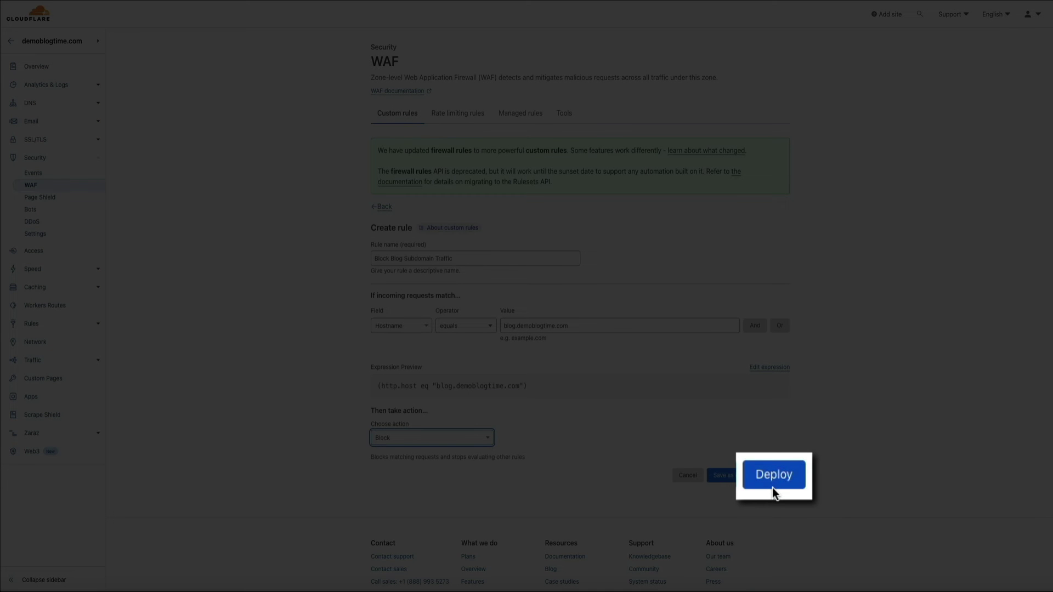
pyautogui.click(774, 476)
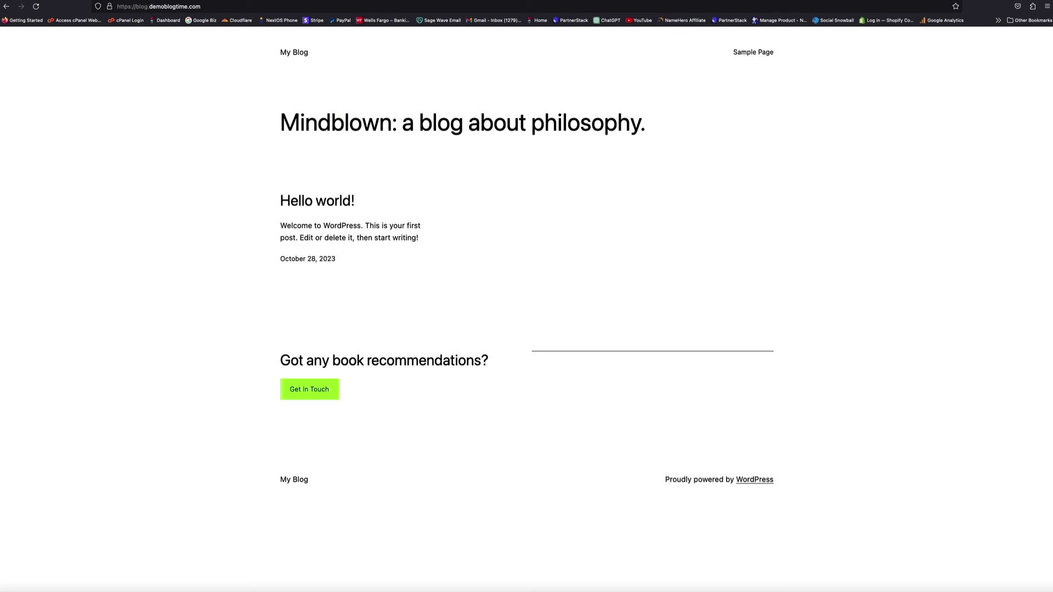
# - Confirm the blog shows Cloudflare's block page, disable the rule, and reload the blog
pyautogui.click(36, 7)
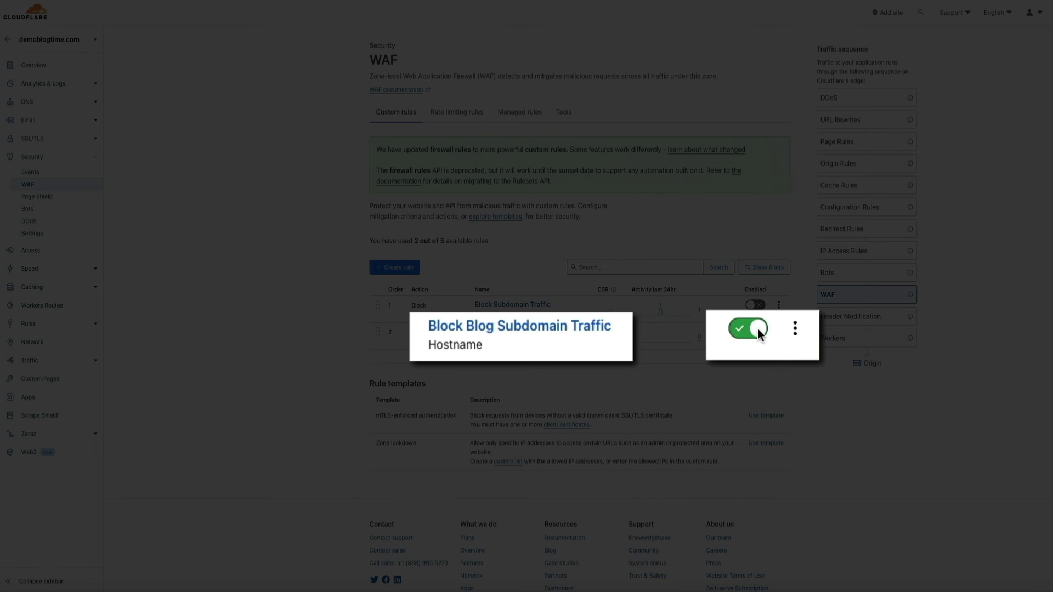
pyautogui.click(758, 331)
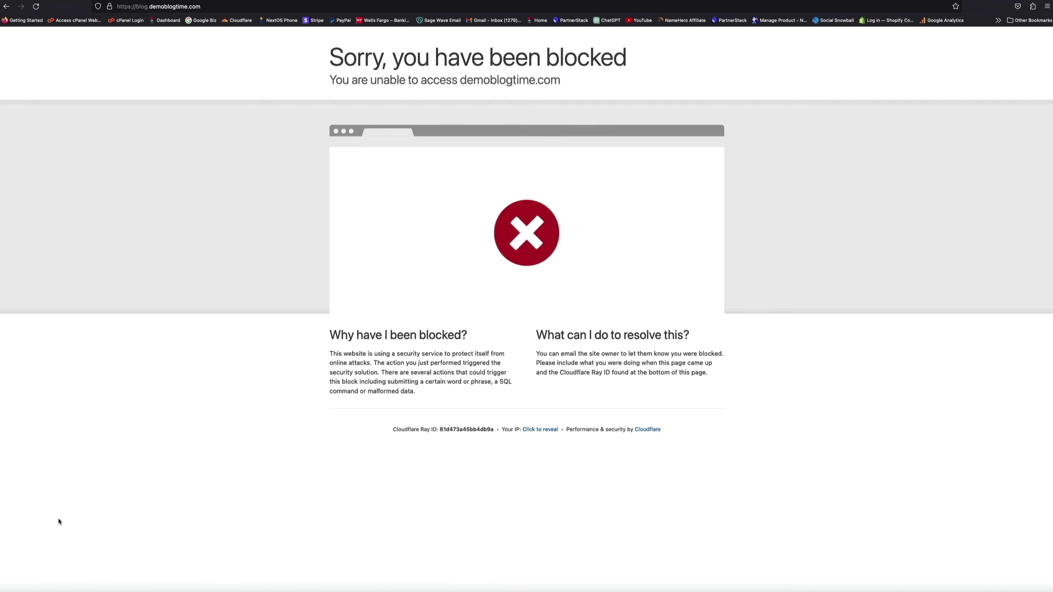
pyautogui.press('super+r')
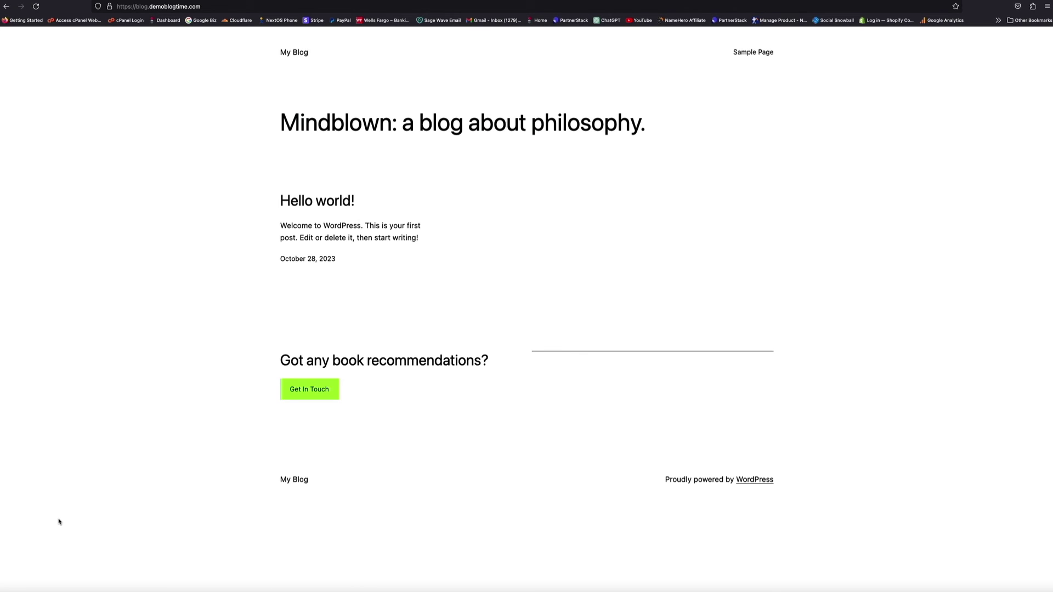